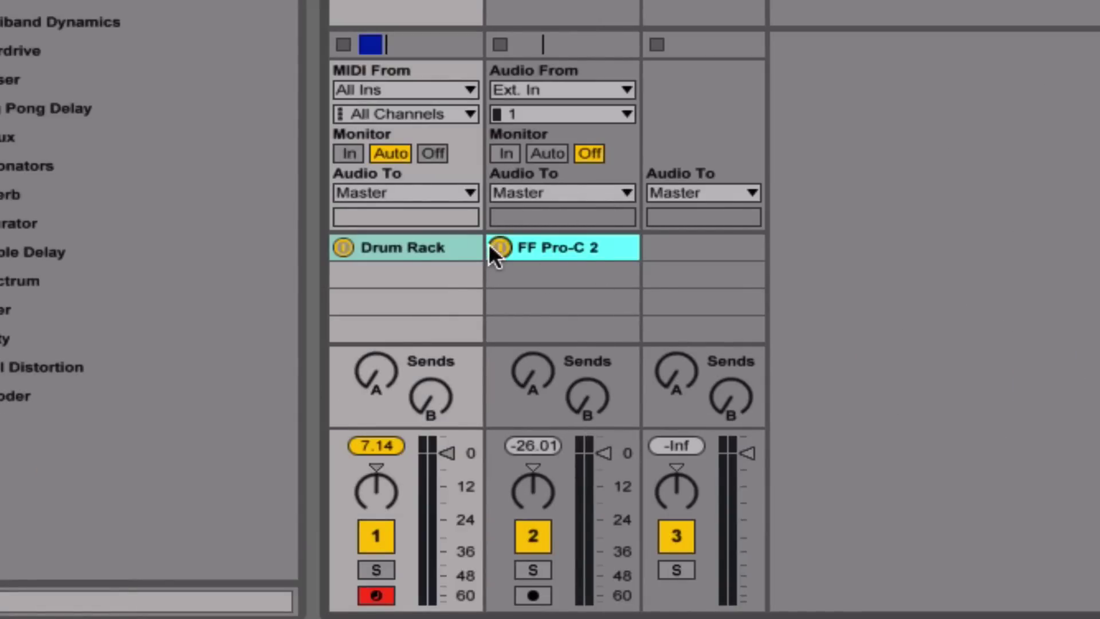
Switch back and forth between the Drum Rack track and the 2 Audio track to view each one's device chain
{"action": "left_click", "coordinate": [363, 246]}
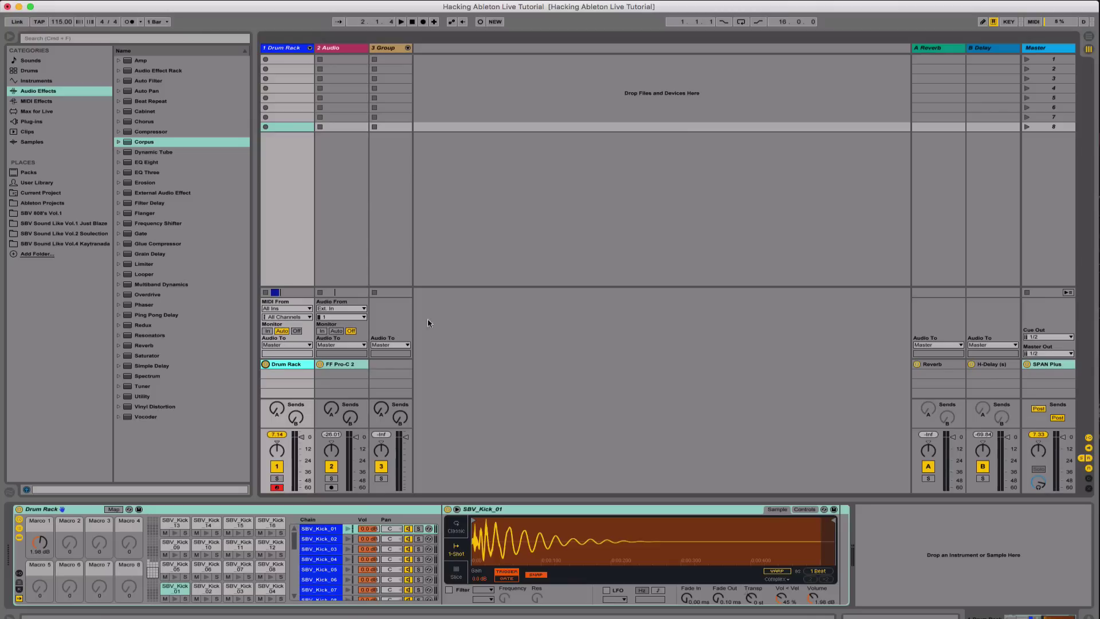
{"action": "left_click", "coordinate": [345, 51]}
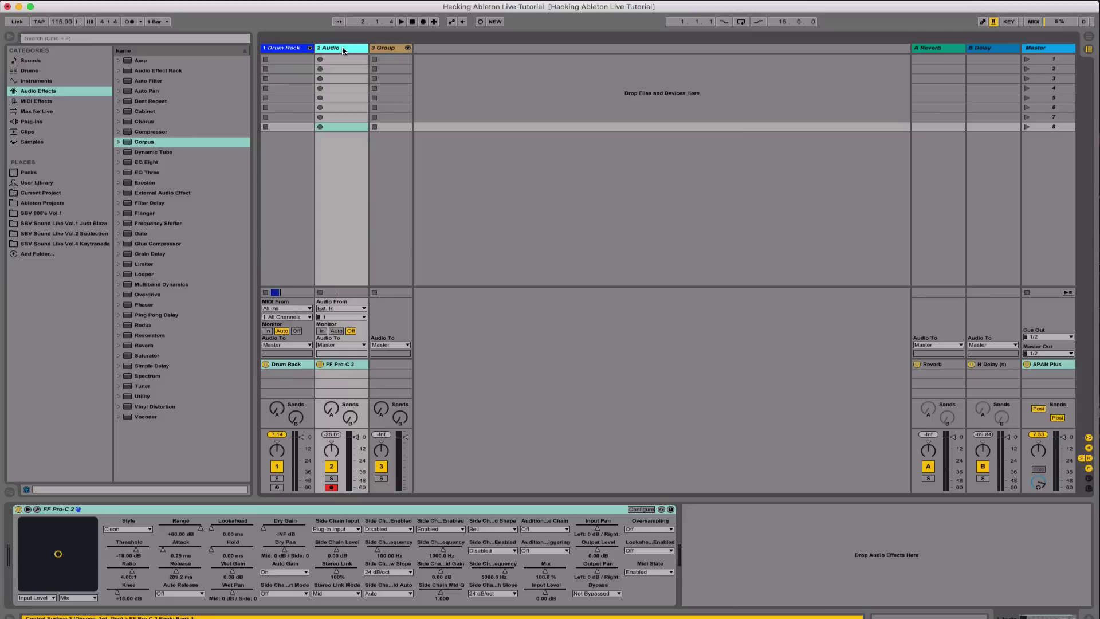
{"action": "left_click", "coordinate": [293, 49]}
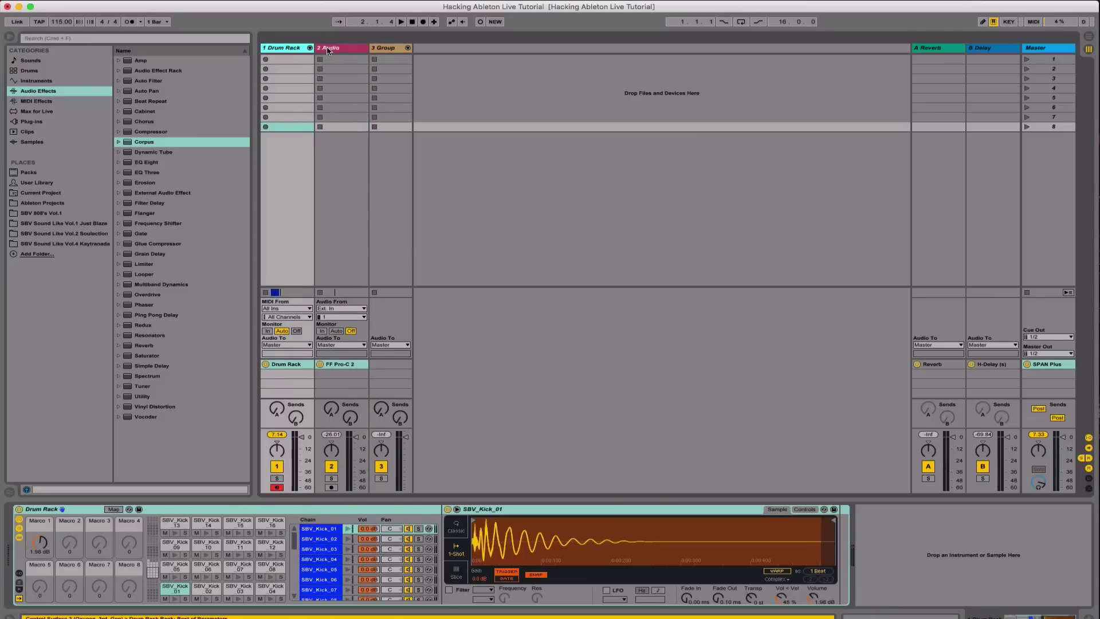
{"action": "left_click", "coordinate": [324, 50]}
{"action": "left_click", "coordinate": [284, 51]}
{"action": "left_click", "coordinate": [318, 52]}
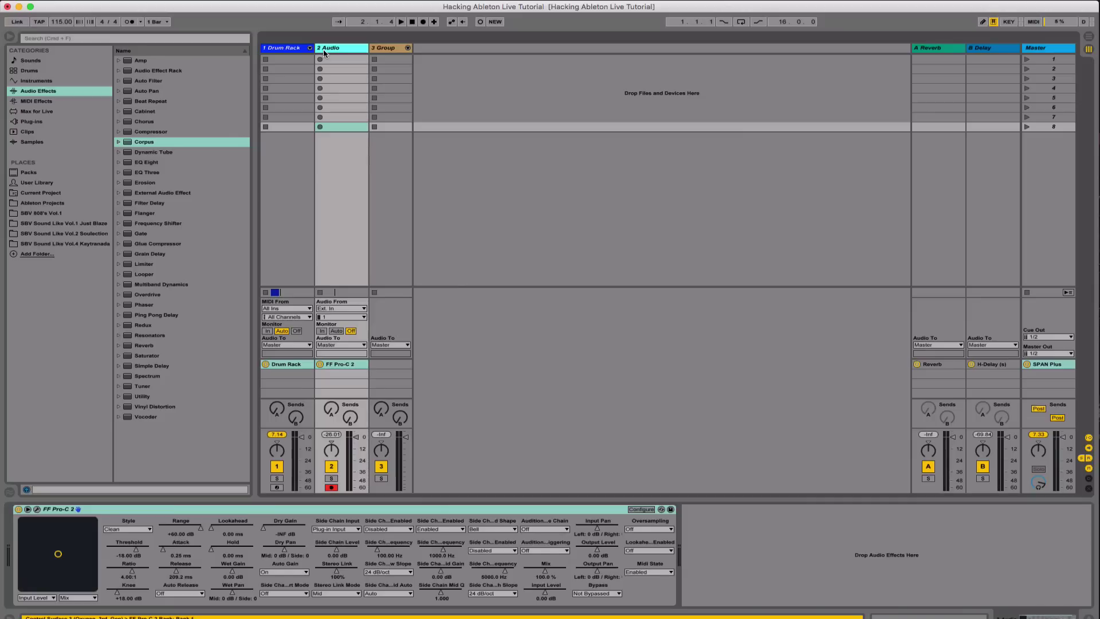
{"action": "left_click", "coordinate": [288, 50]}
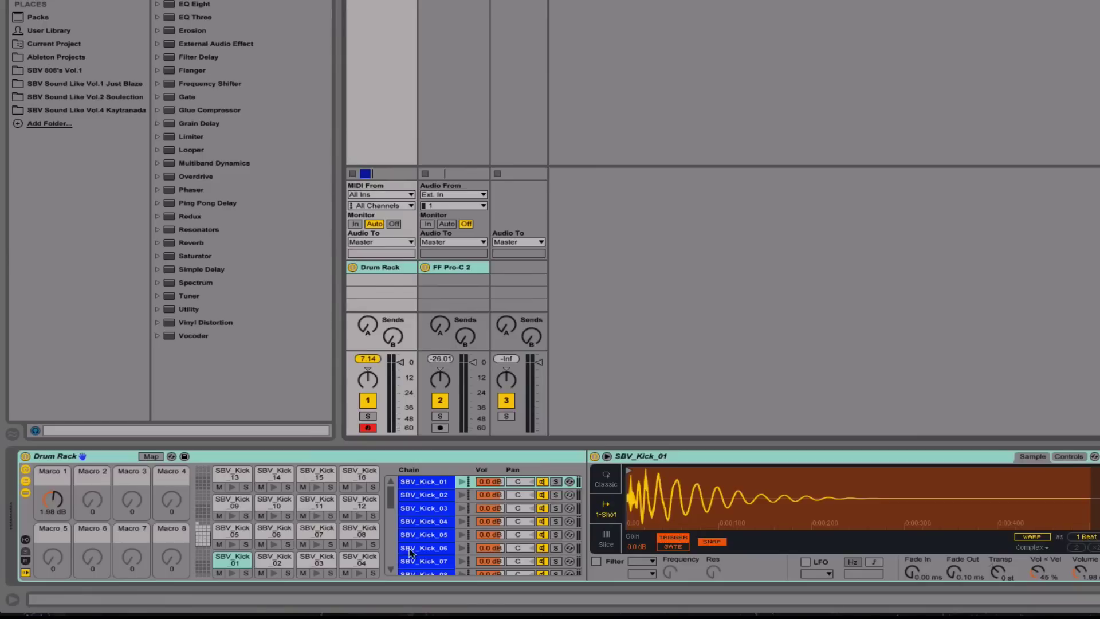
Map the SBV_Kick_01 sampler's Volume to the first macro and to all siblings, and set that macro to -1.42 dB
{"action": "left_click", "coordinate": [1081, 572]}
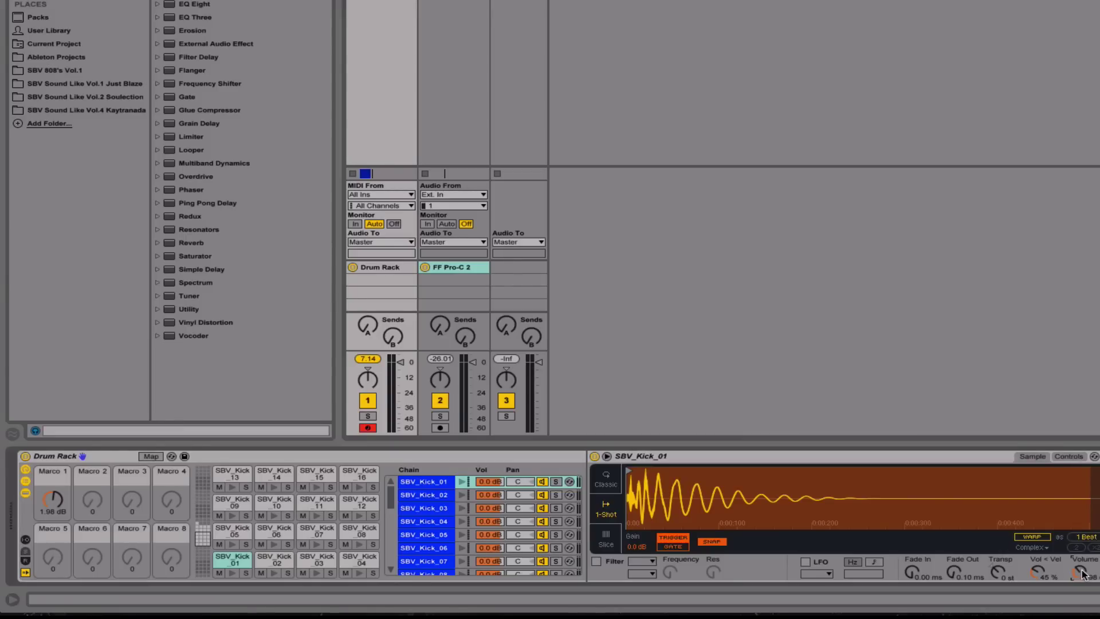
{"action": "right_click", "coordinate": [1081, 571]}
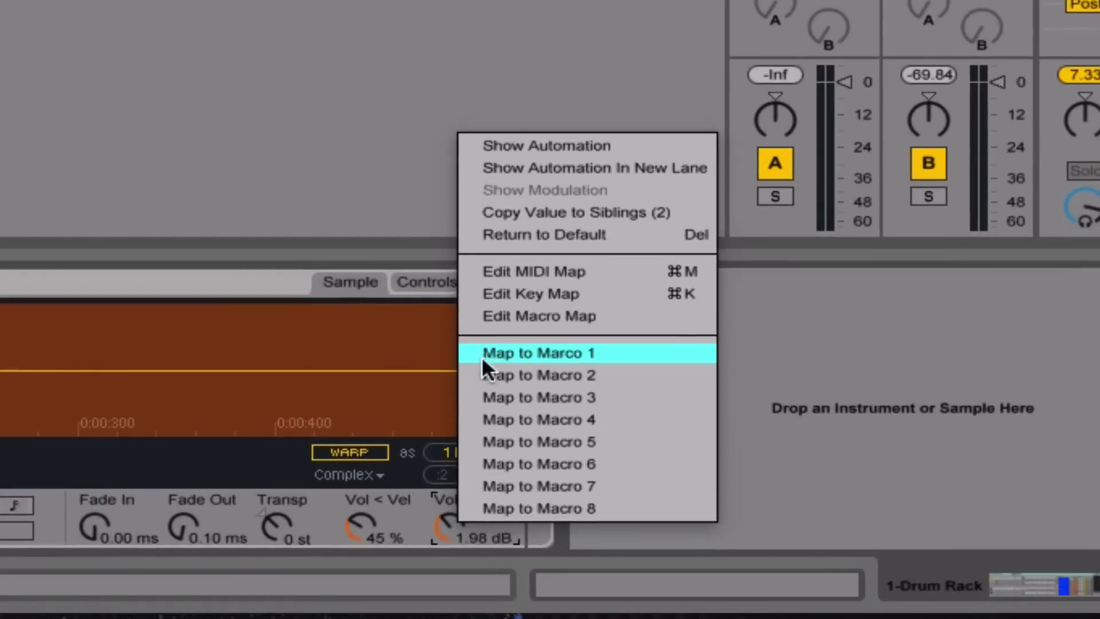
{"action": "left_click", "coordinate": [481, 354]}
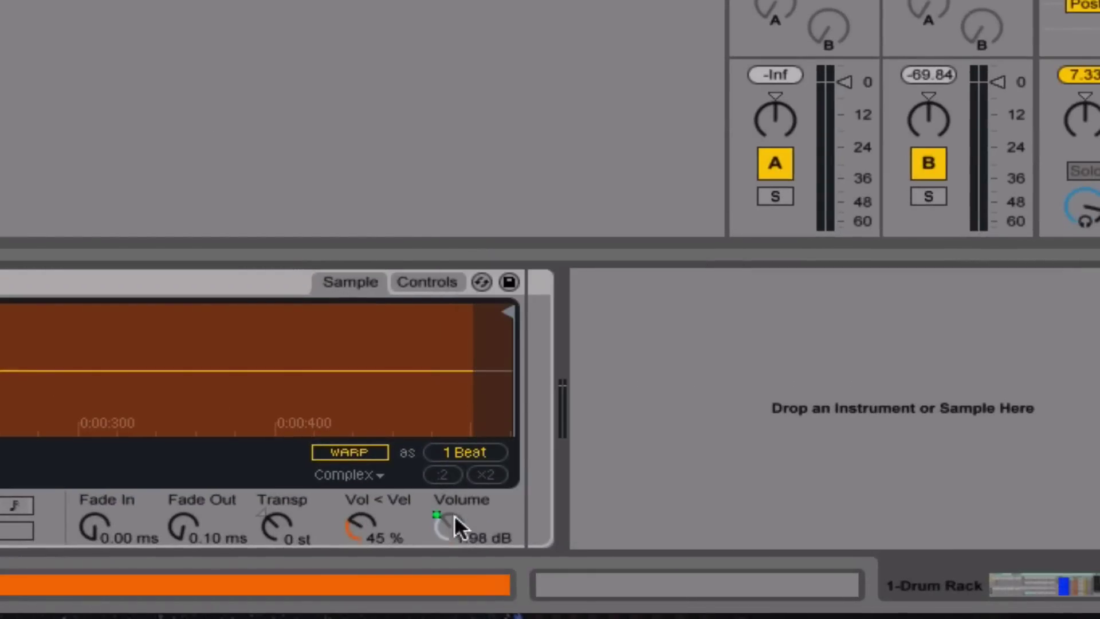
{"action": "right_click", "coordinate": [448, 523]}
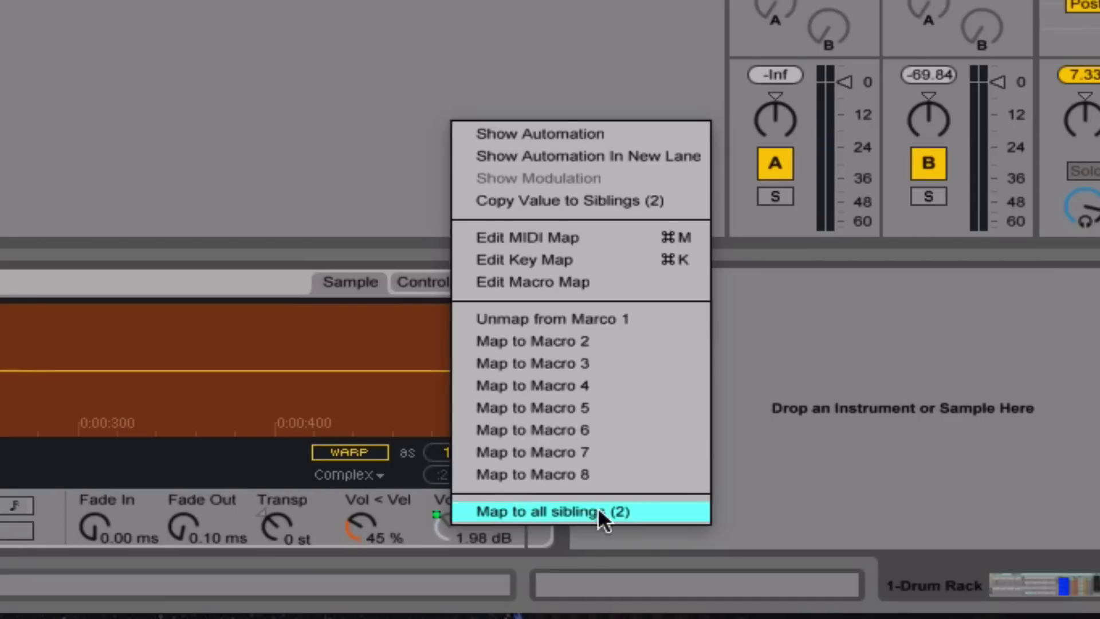
{"action": "left_click", "coordinate": [648, 506]}
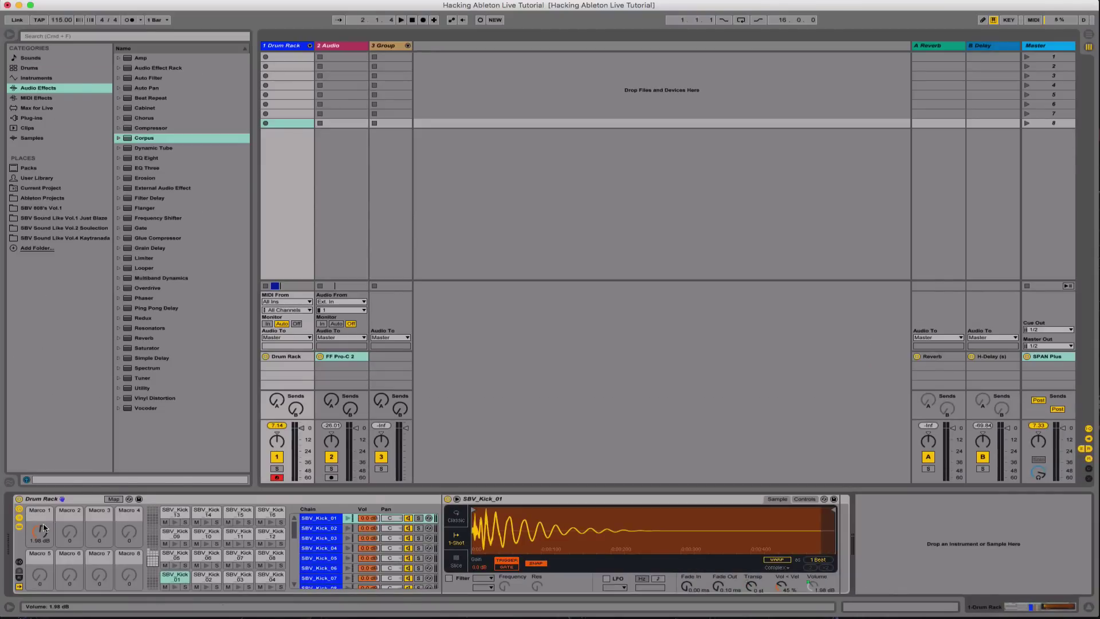
{"action": "mouse_move", "coordinate": [40, 532]}
{"action": "left_mouse_down"}
{"action": "mouse_move", "coordinate": [40, 516]}
{"action": "mouse_move", "coordinate": [40, 532]}
{"action": "left_mouse_up"}
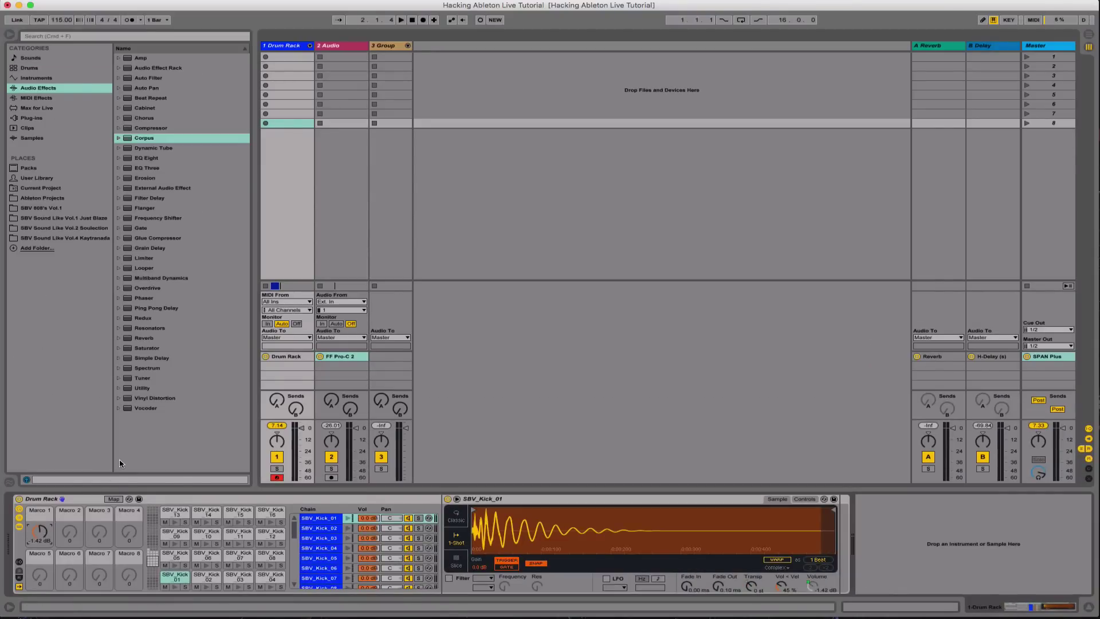
Show the FF Pro-C 2 plug-in window and parameters on the 2 Audio track and lower its Threshold to -24.66 dB
{"action": "left_click", "coordinate": [337, 47]}
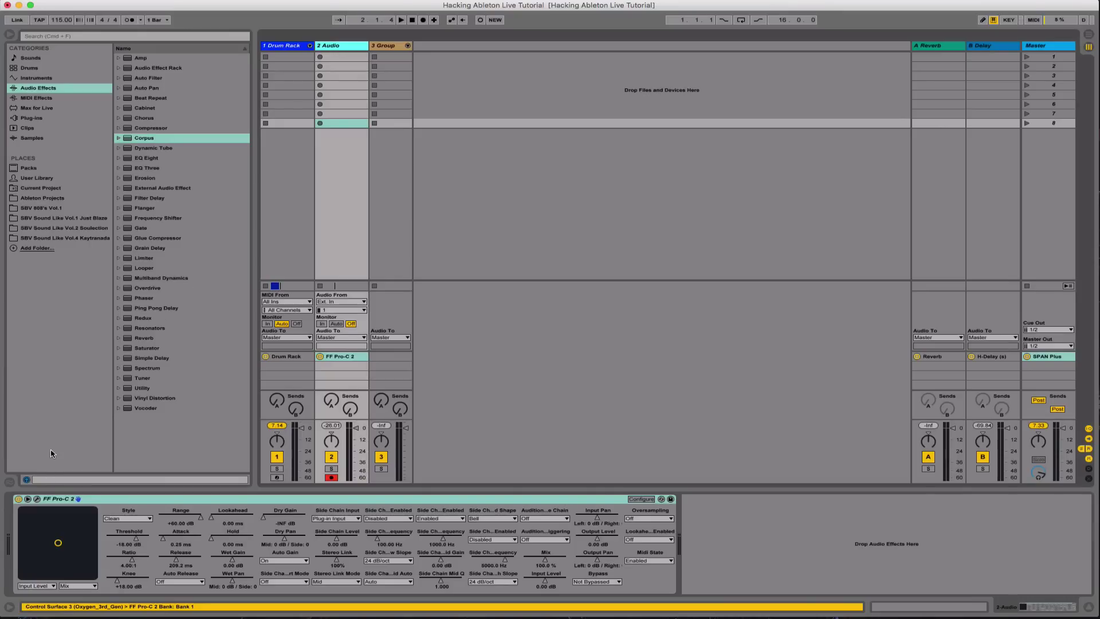
{"action": "left_click", "coordinate": [28, 499]}
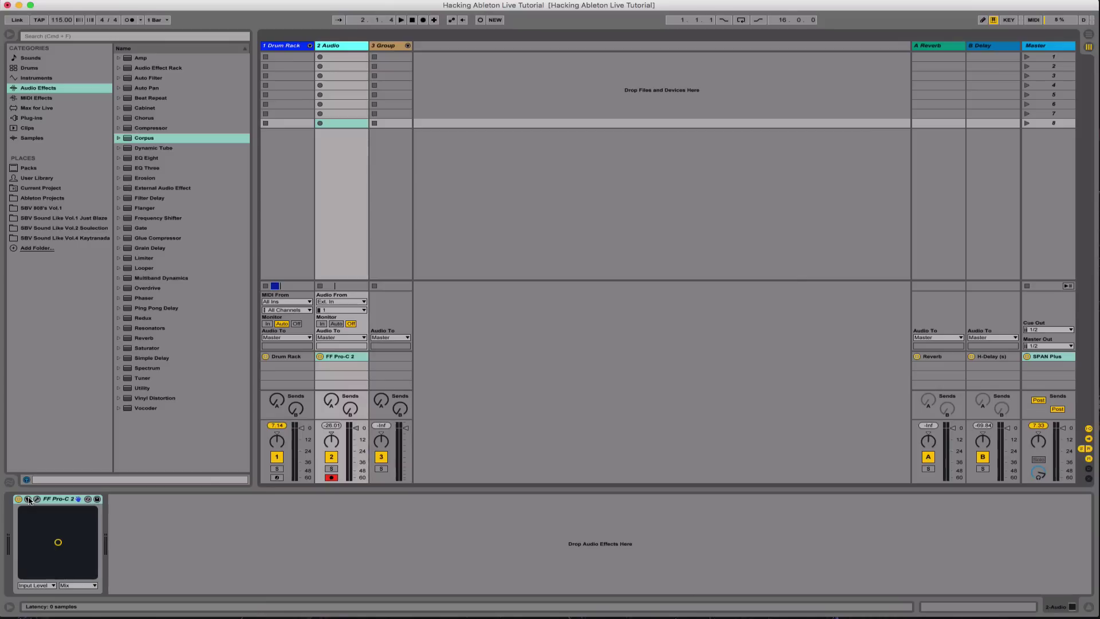
{"action": "left_click", "coordinate": [28, 499]}
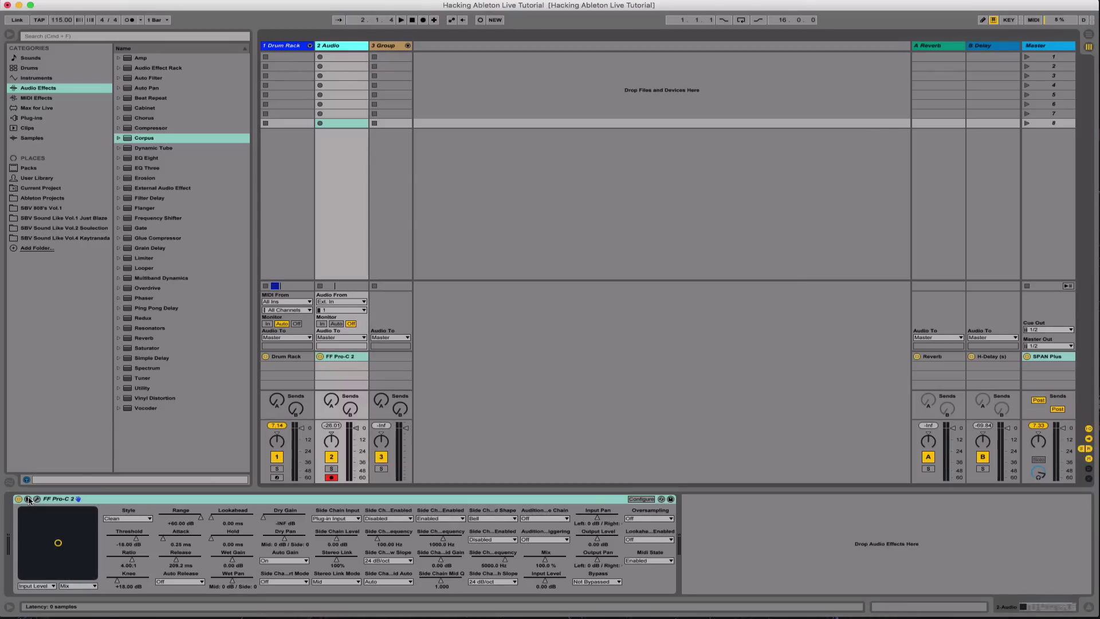
{"action": "left_click", "coordinate": [28, 499]}
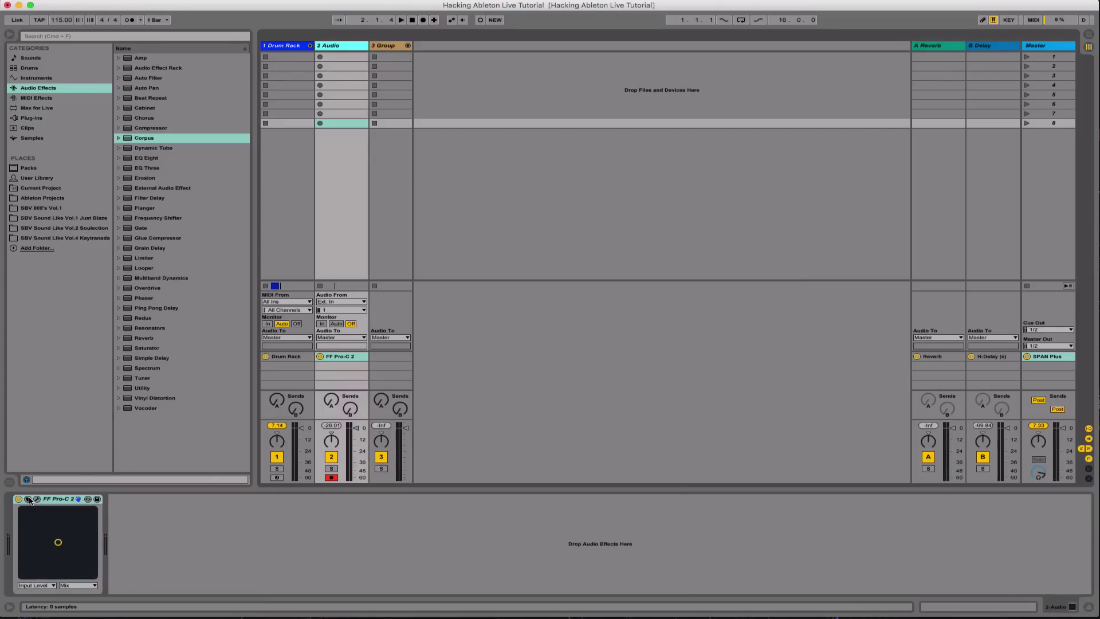
{"action": "left_click", "coordinate": [37, 499]}
{"action": "left_click", "coordinate": [28, 499]}
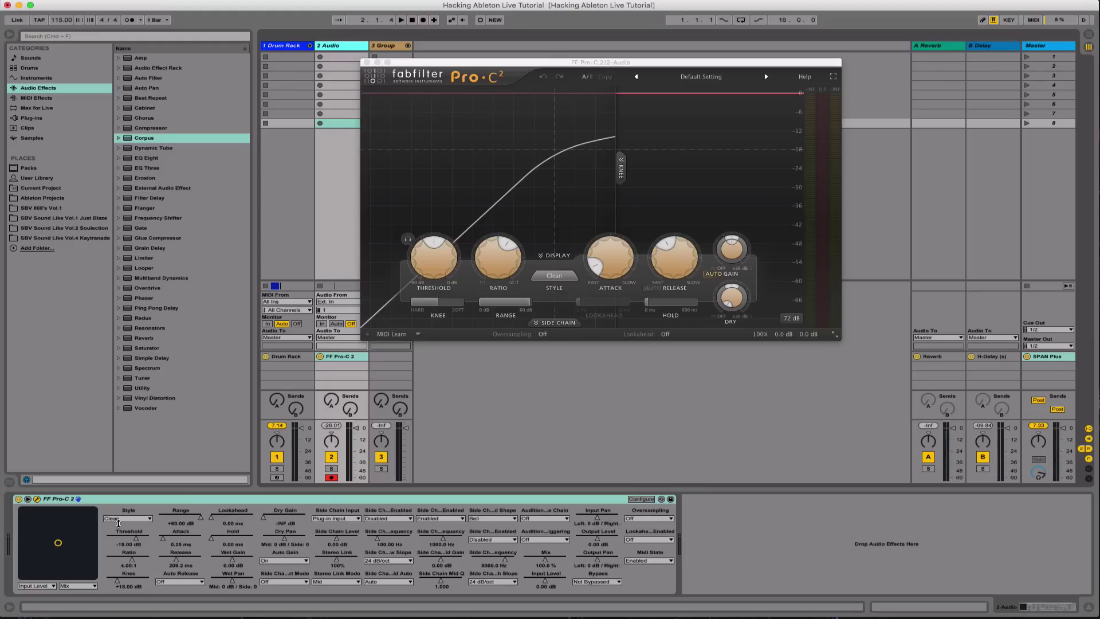
{"action": "mouse_move", "coordinate": [129, 539]}
{"action": "left_mouse_down"}
{"action": "mouse_move", "coordinate": [129, 508]}
{"action": "mouse_move", "coordinate": [132, 539]}
{"action": "left_mouse_up"}
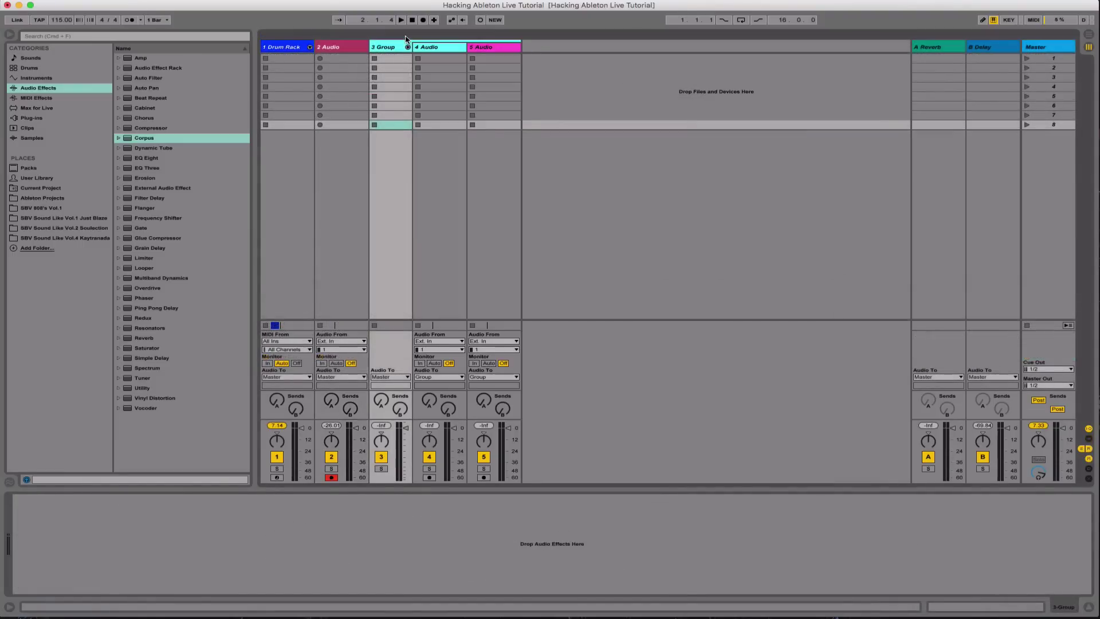
Browse the device chain of the 4 Audio track and set the Filter Delay's left-channel Feedback to 20 %
{"action": "left_click", "coordinate": [433, 47]}
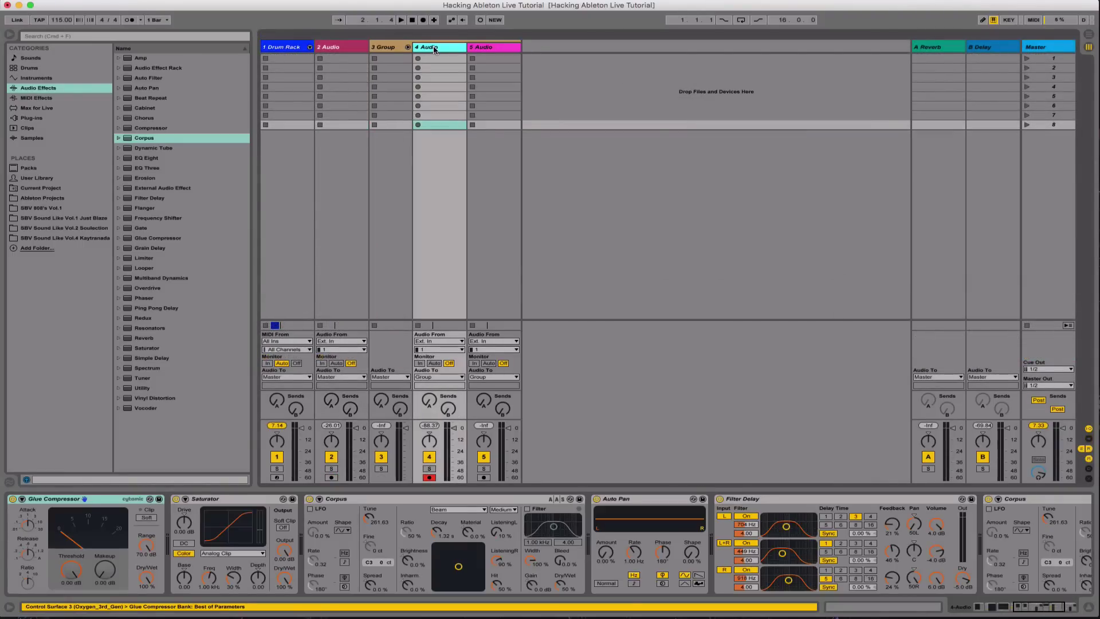
{"action": "scroll", "coordinate": [569, 559], "scroll_direction": "left", "scroll_amount": 5}
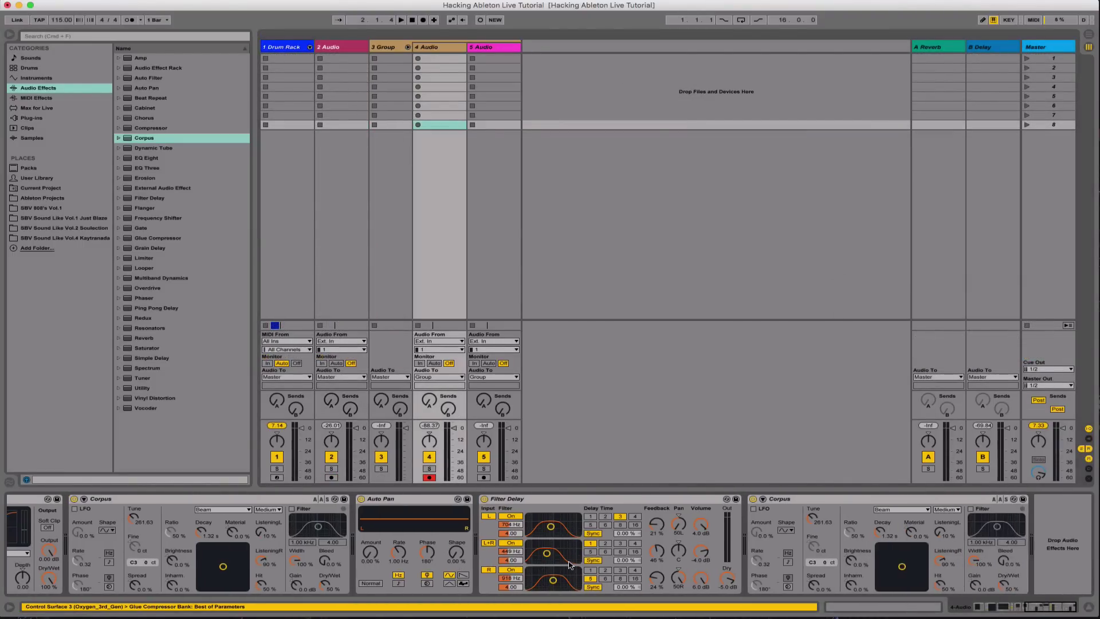
{"action": "scroll", "coordinate": [569, 565], "scroll_direction": "left", "scroll_amount": 8}
{"action": "scroll", "coordinate": [569, 564], "scroll_direction": "right", "scroll_amount": 8}
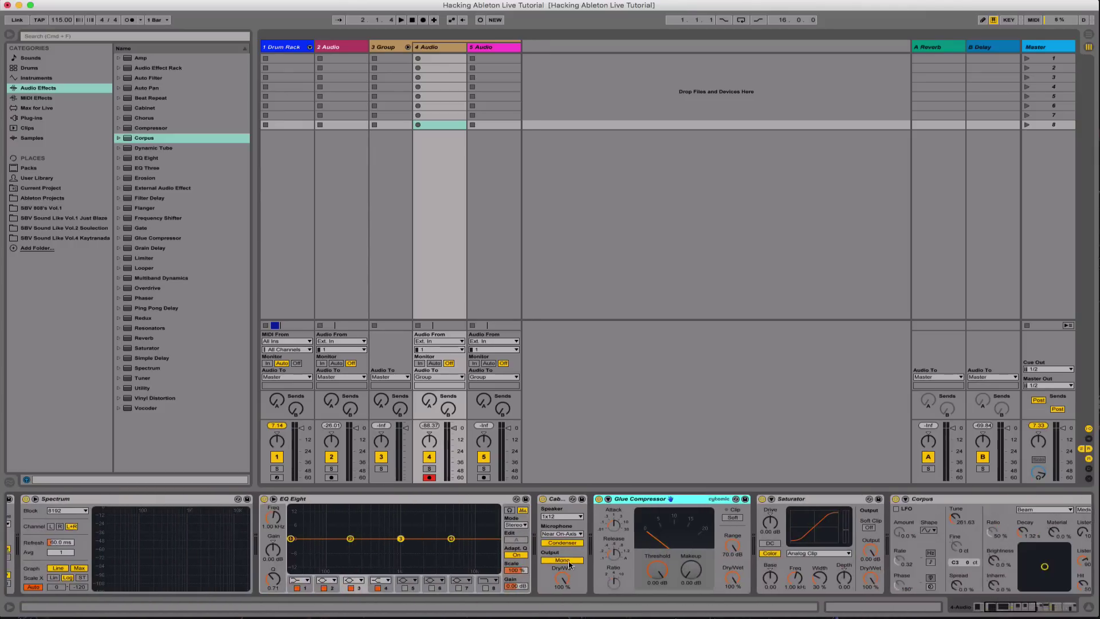
{"action": "scroll", "coordinate": [569, 564], "scroll_direction": "right", "scroll_amount": 10}
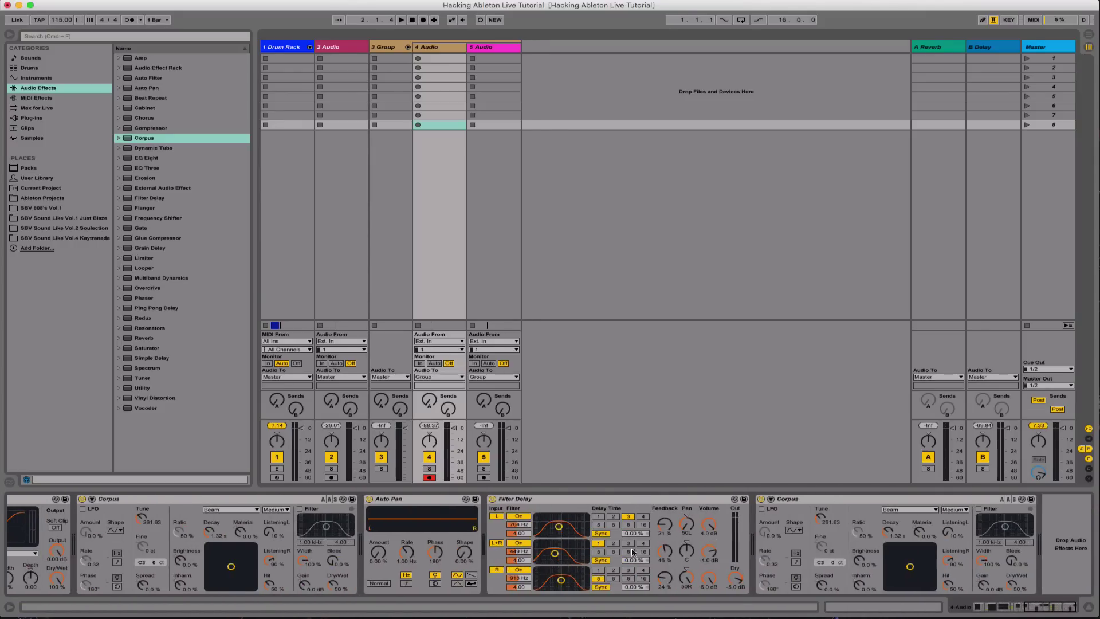
{"action": "left_click", "coordinate": [664, 523]}
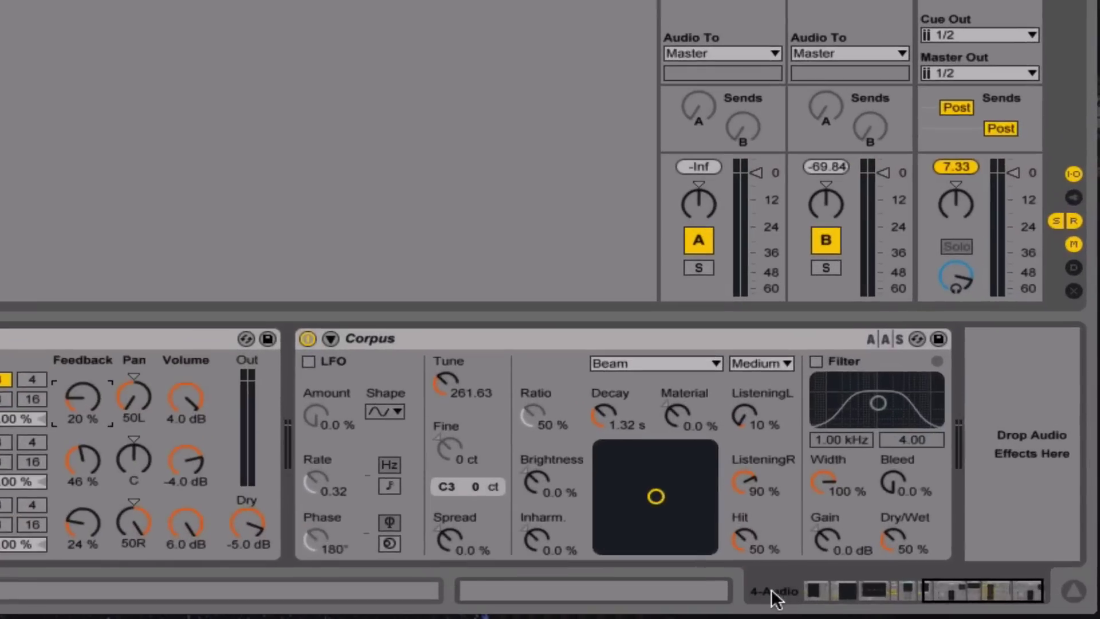
Jump between devices with the 4 Audio track's device chain overview, choosing the Saturator and the Filter Delay from its device list
{"action": "left_click", "coordinate": [843, 592]}
{"action": "left_click", "coordinate": [982, 592]}
{"action": "left_click", "coordinate": [842, 593]}
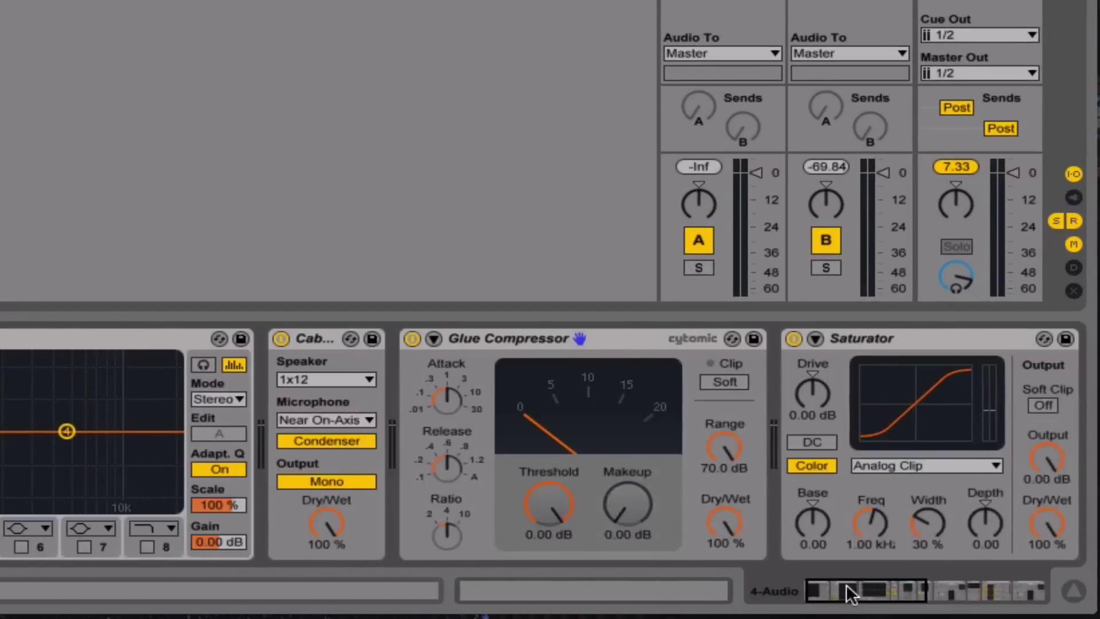
{"action": "right_click", "coordinate": [842, 593]}
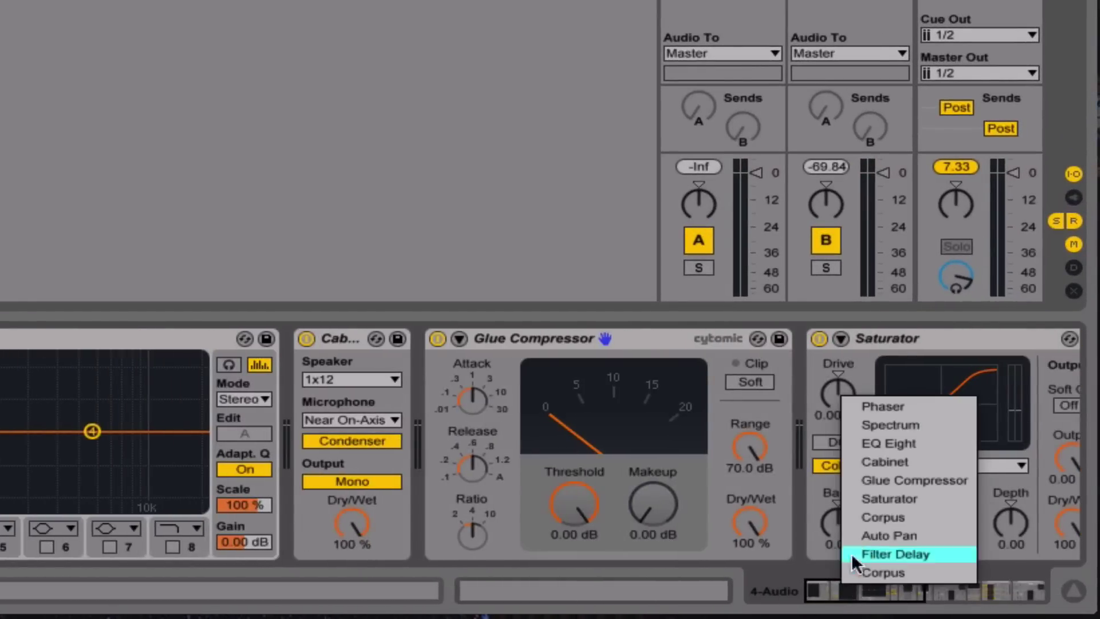
{"action": "left_click", "coordinate": [881, 497]}
{"action": "right_click", "coordinate": [905, 580]}
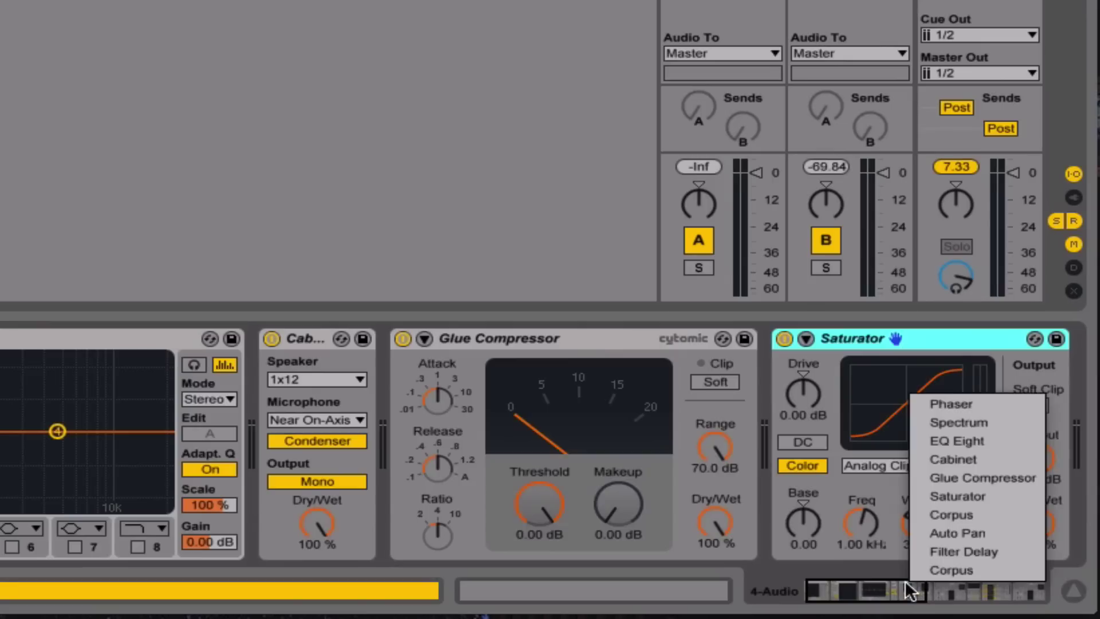
{"action": "left_click", "coordinate": [933, 543]}
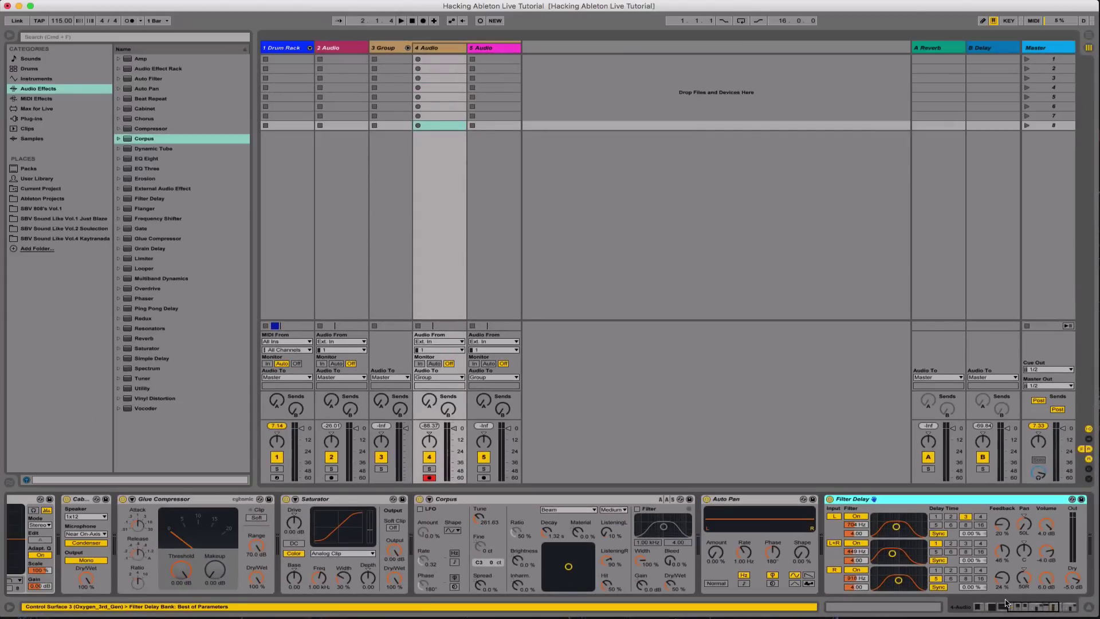
Switch to Arrangement View and place the insert marker just after the clip on the Drum Rack track
{"action": "left_click", "coordinate": [1088, 36]}
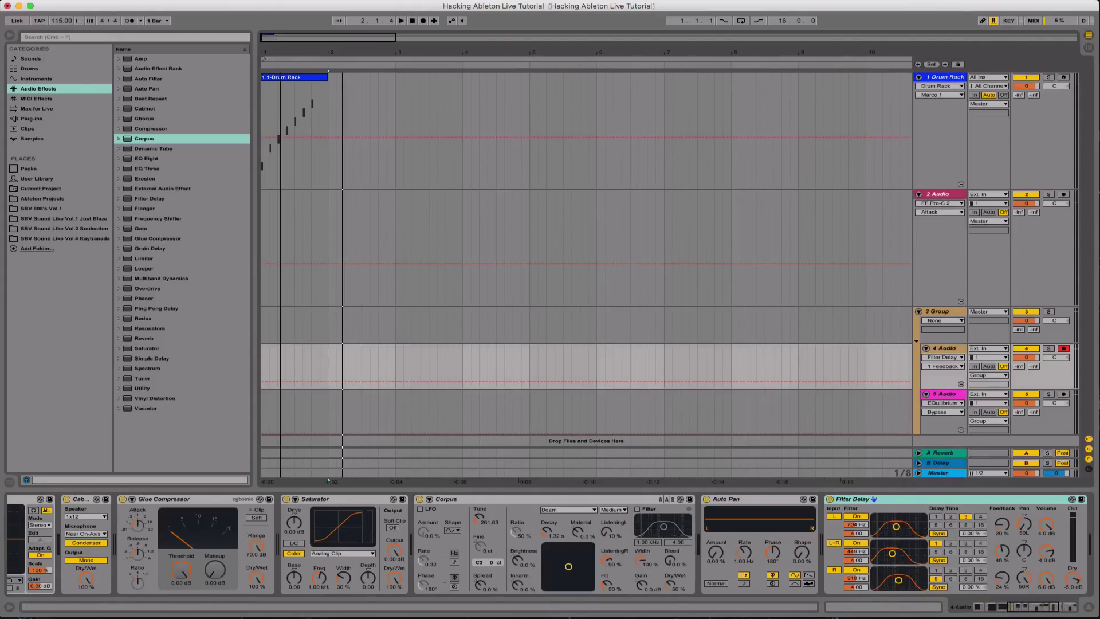
{"action": "left_click_drag", "start_coordinate": [282, 53], "coordinate": [284, 80]}
{"action": "left_click", "coordinate": [376, 119]}
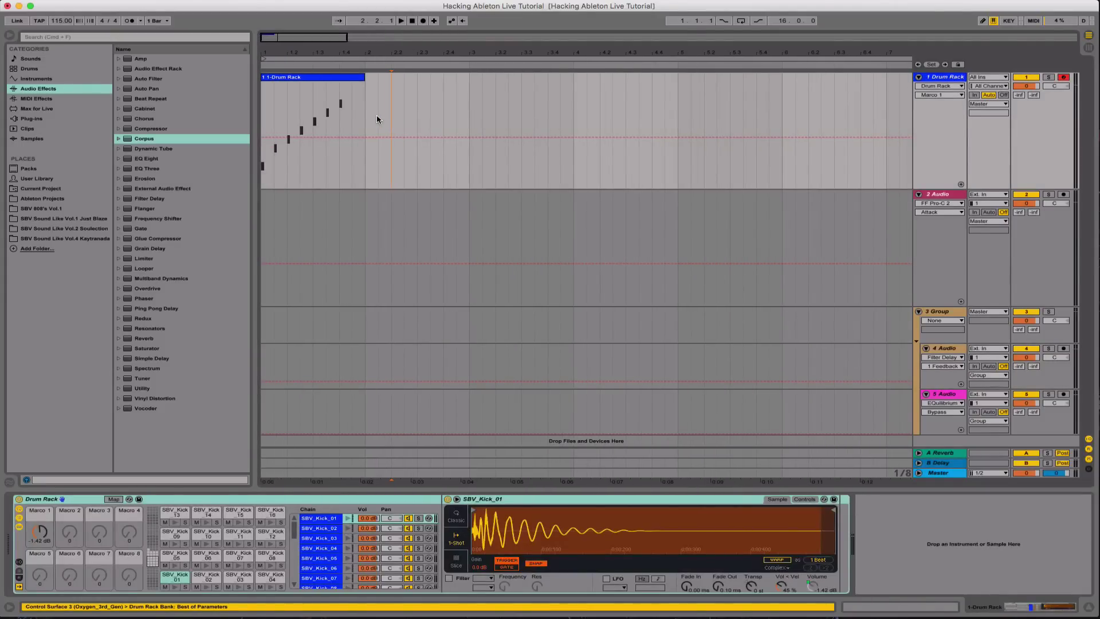
Set the arrangement grid to 1/16 triplets after checking the grid options, and toggle snap to grid off and back on
{"action": "right_click", "coordinate": [377, 119]}
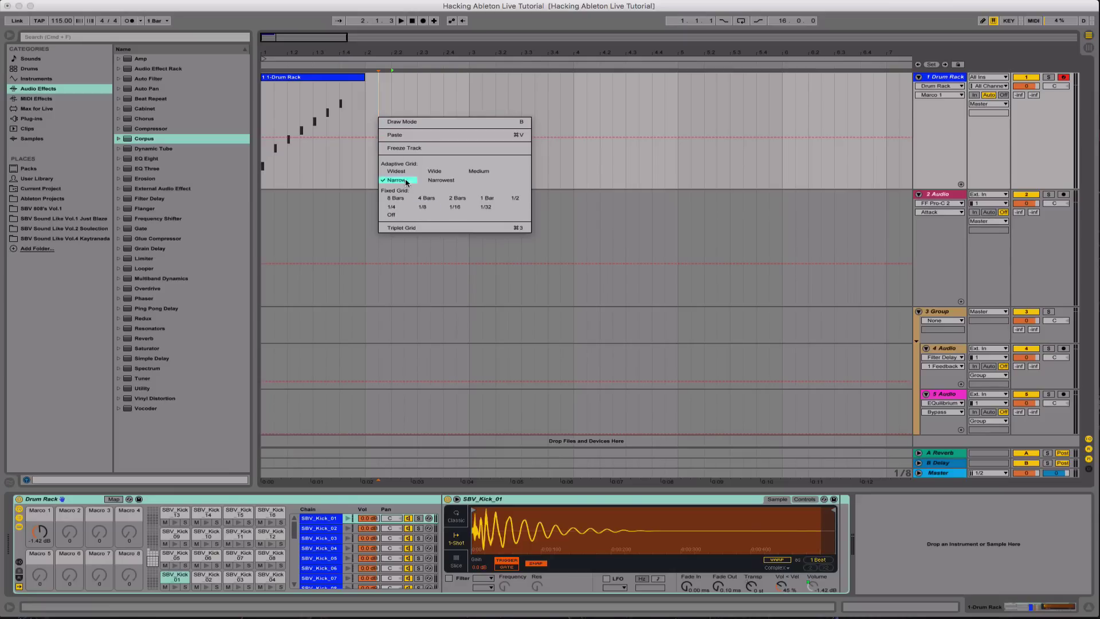
{"action": "left_click", "coordinate": [406, 105]}
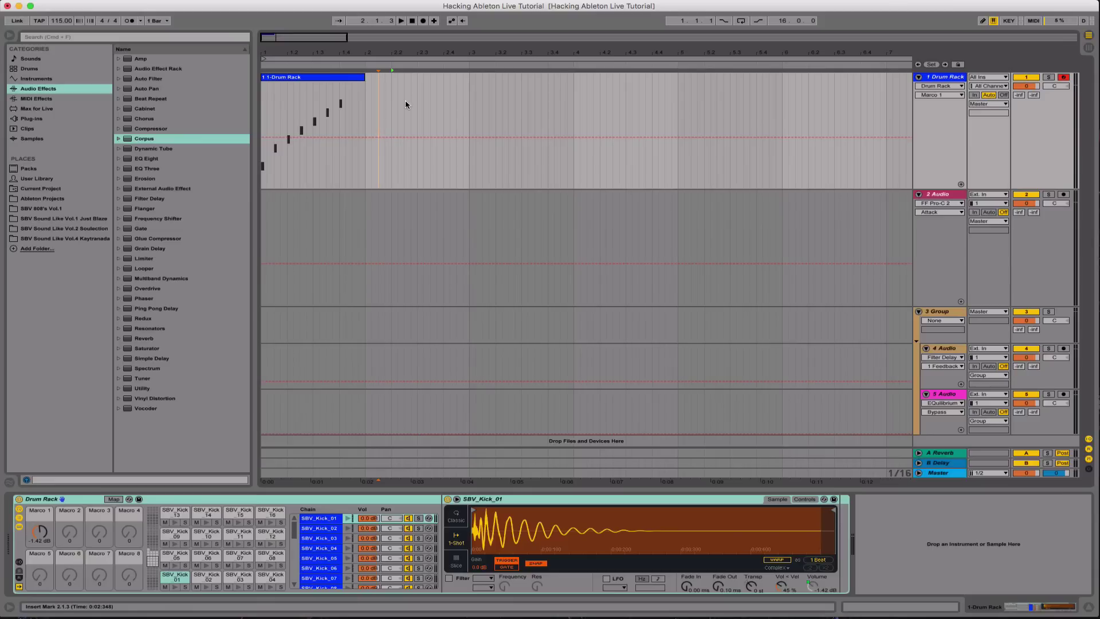
{"action": "key", "text": "super+2"}
{"action": "key", "text": "super+1"}
{"action": "key", "text": "super+3"}
{"action": "key", "text": "super+4"}
{"action": "key", "text": "super+4"}
{"action": "key", "text": "super+1"}
On the 2 Audio track, set Pro-C 2's Input Level to -INF dB and Mix to 0 % with the XY pad, and open the plug-in window
{"action": "key", "text": "Down"}
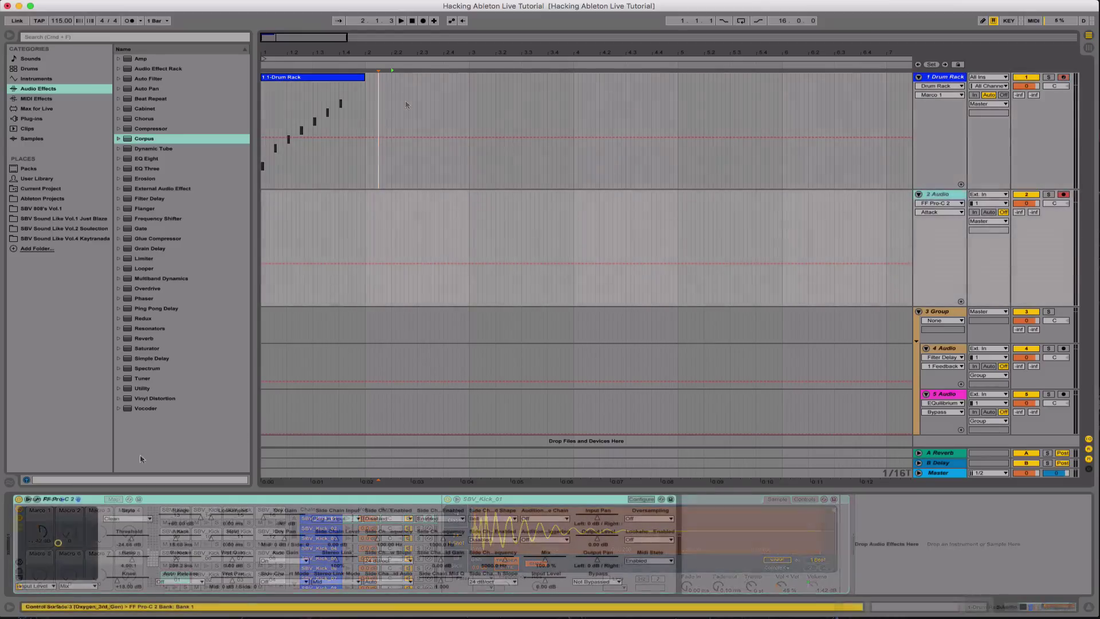
{"action": "left_click_drag", "start_coordinate": [83, 570], "coordinate": [21, 576]}
{"action": "left_click", "coordinate": [37, 586]}
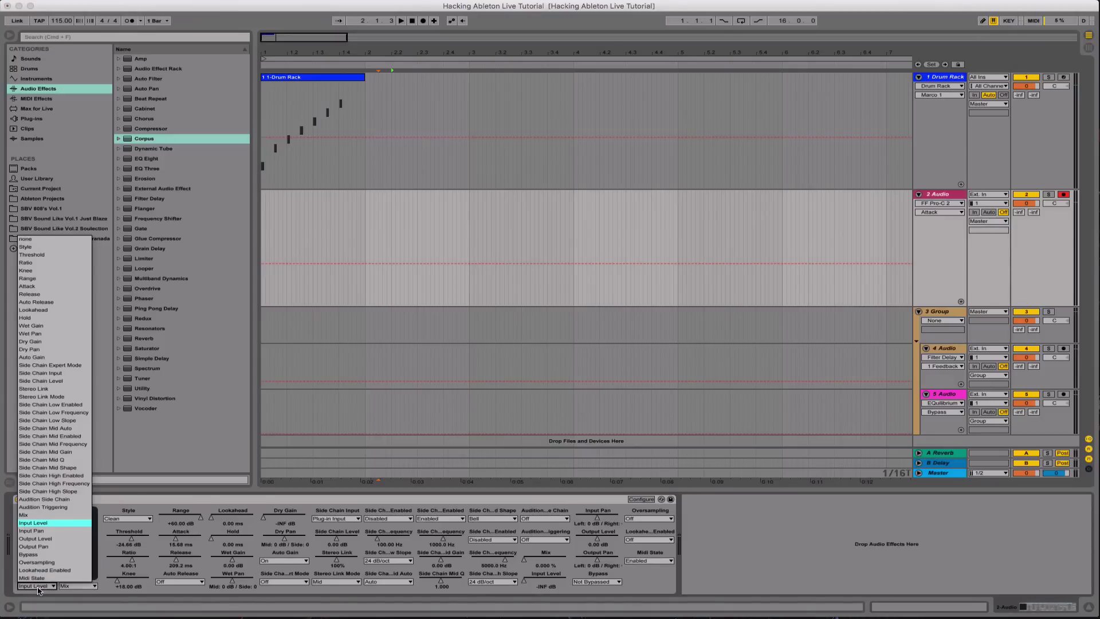
{"action": "left_click", "coordinate": [37, 586]}
{"action": "left_click", "coordinate": [68, 586]}
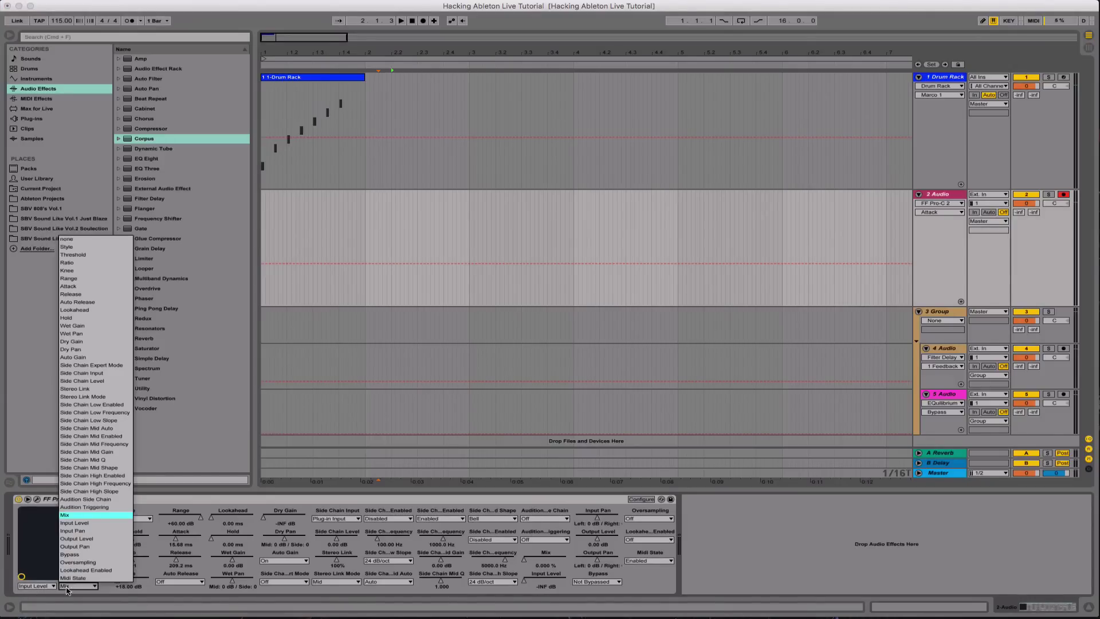
{"action": "left_click", "coordinate": [68, 587]}
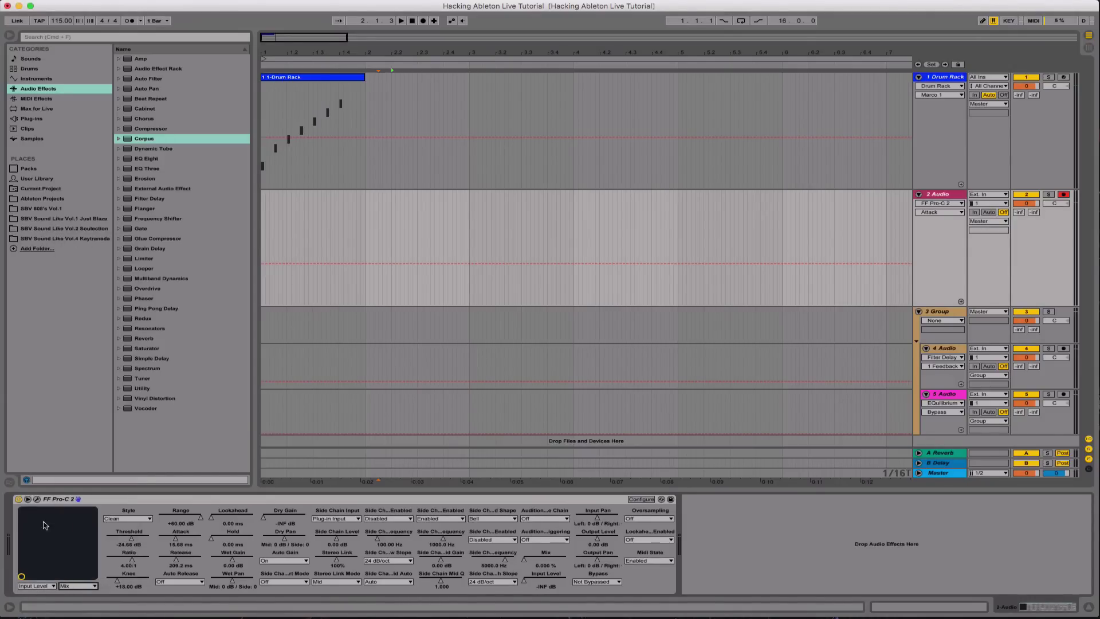
{"action": "left_click", "coordinate": [36, 499]}
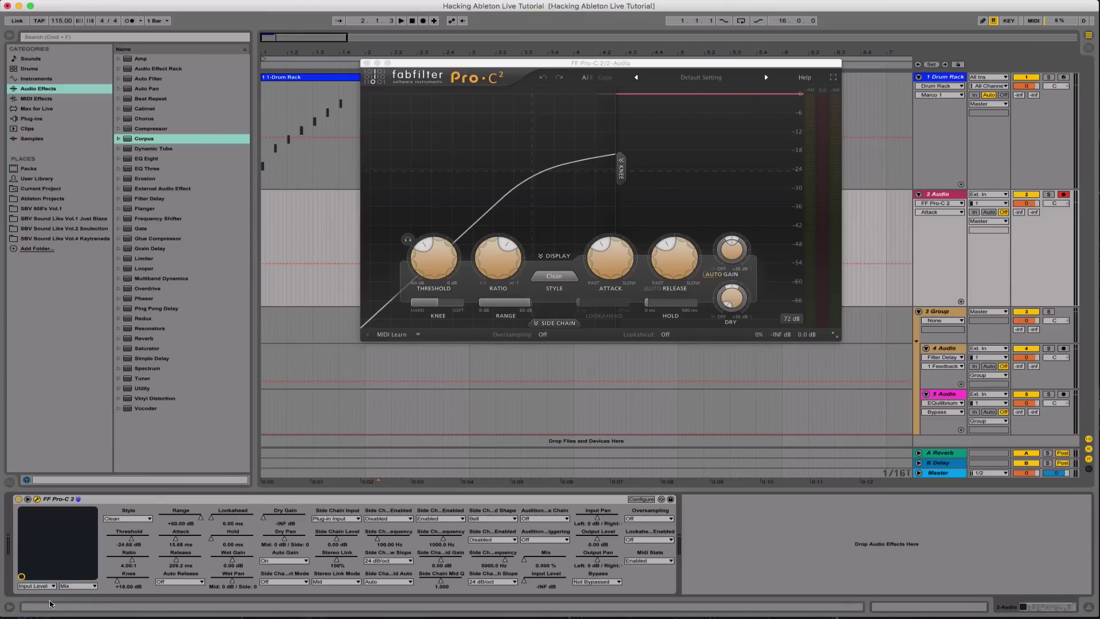
Toggle the Pro-C 2 plug-in window closed and open, check the XY pad's assignable parameters, and close the window
{"action": "left_click", "coordinate": [36, 500]}
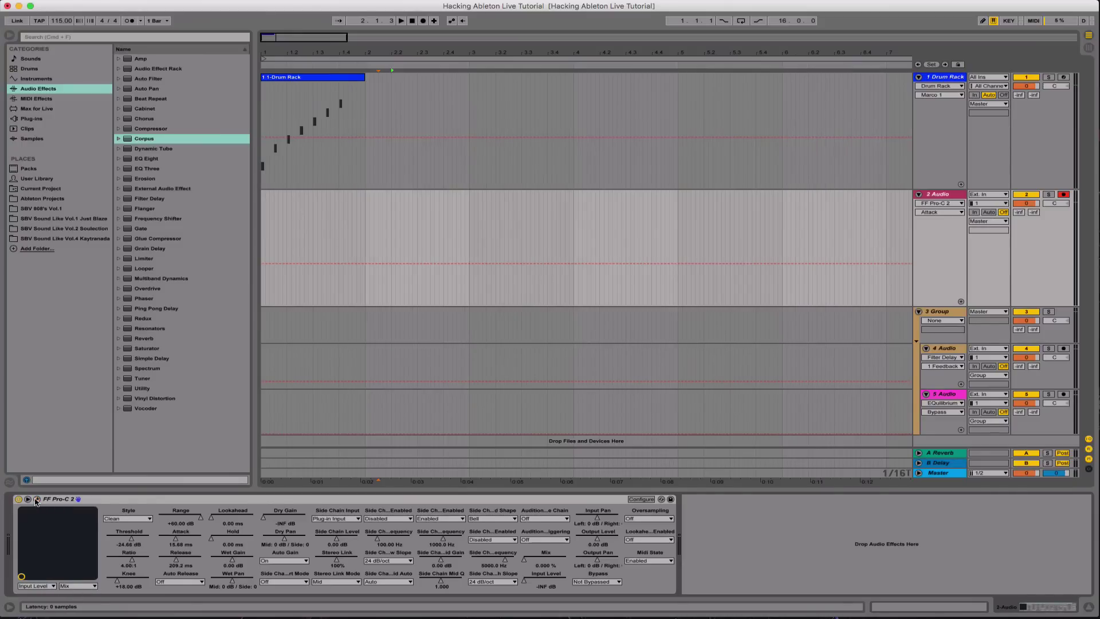
{"action": "left_click", "coordinate": [37, 500]}
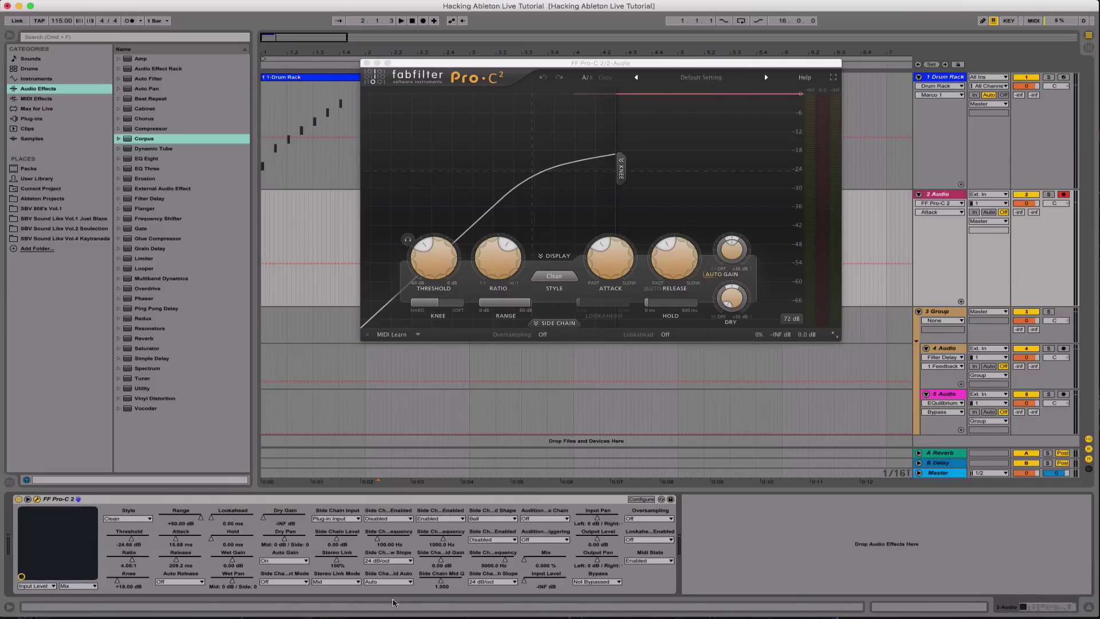
{"action": "left_click", "coordinate": [74, 586]}
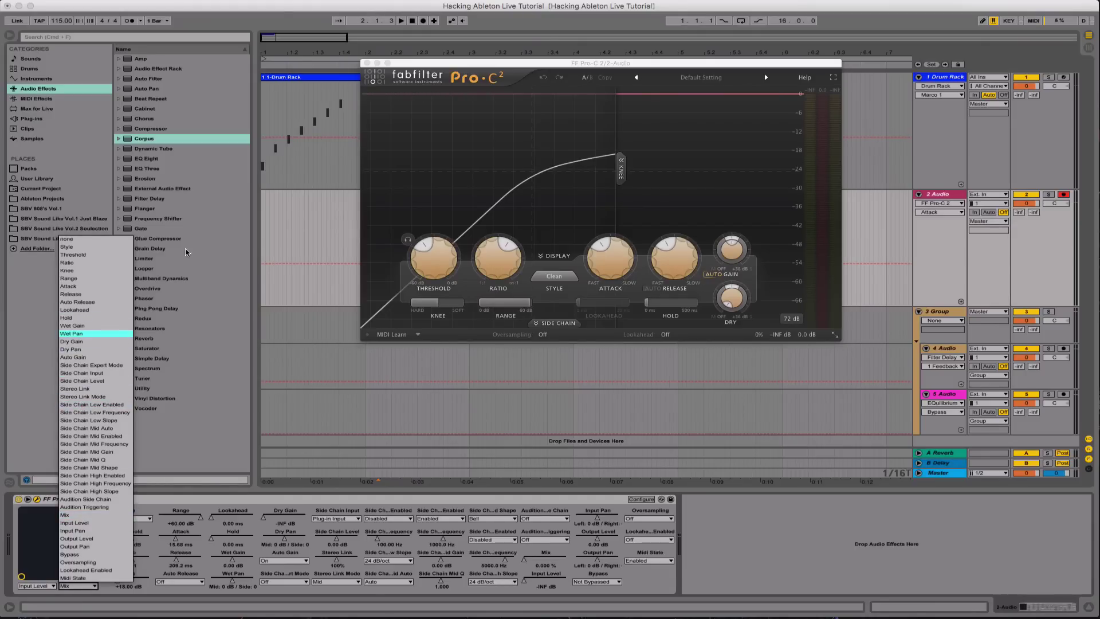
{"action": "key", "text": "Escape"}
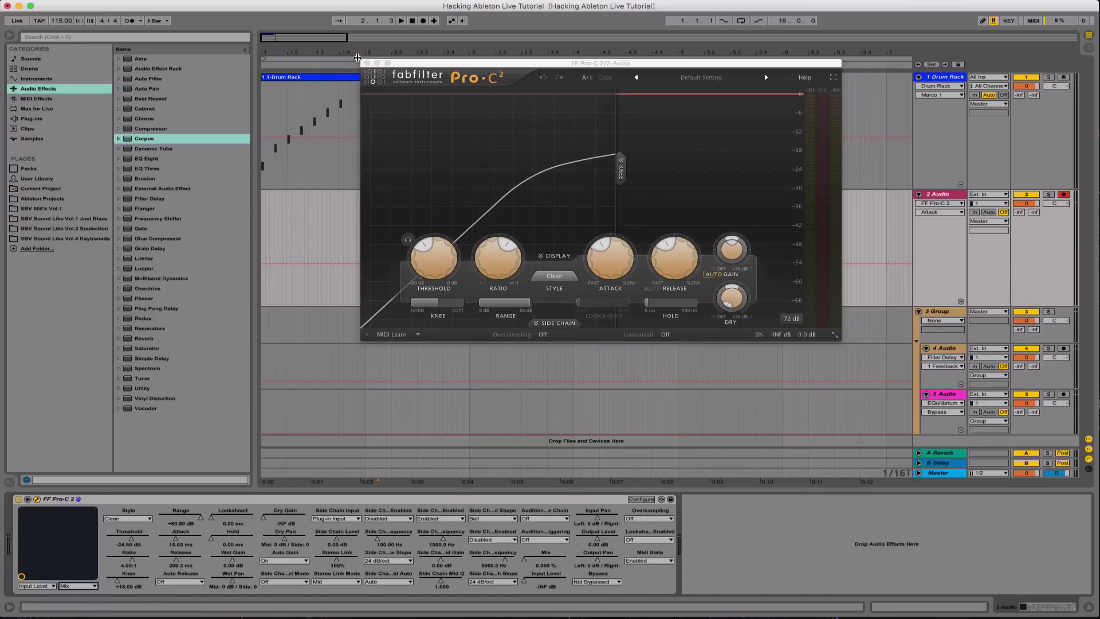
{"action": "left_click", "coordinate": [367, 63]}
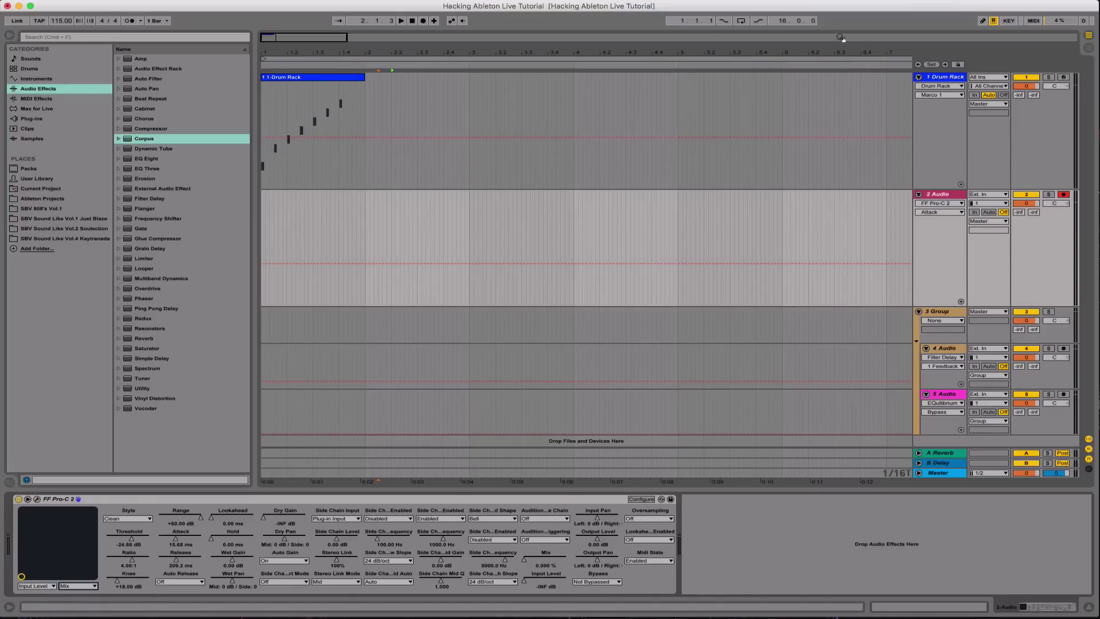
Try a slightly higher Macro 1 value on the Drum Rack track and undo the change
{"action": "left_click", "coordinate": [937, 75]}
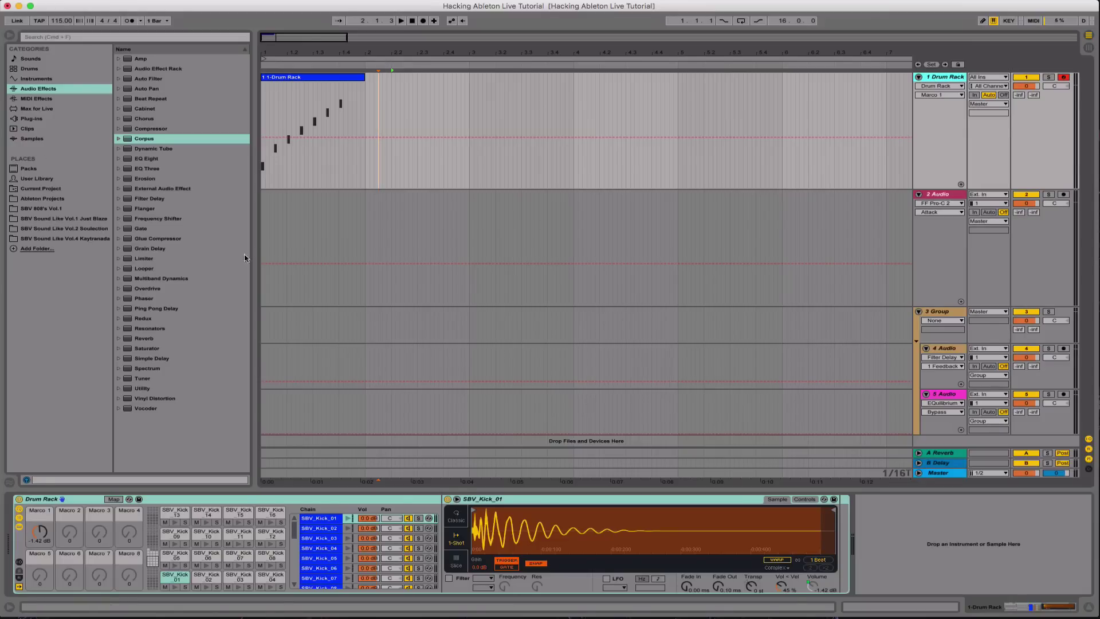
{"action": "left_click_drag", "start_coordinate": [39, 532], "coordinate": [39, 526]}
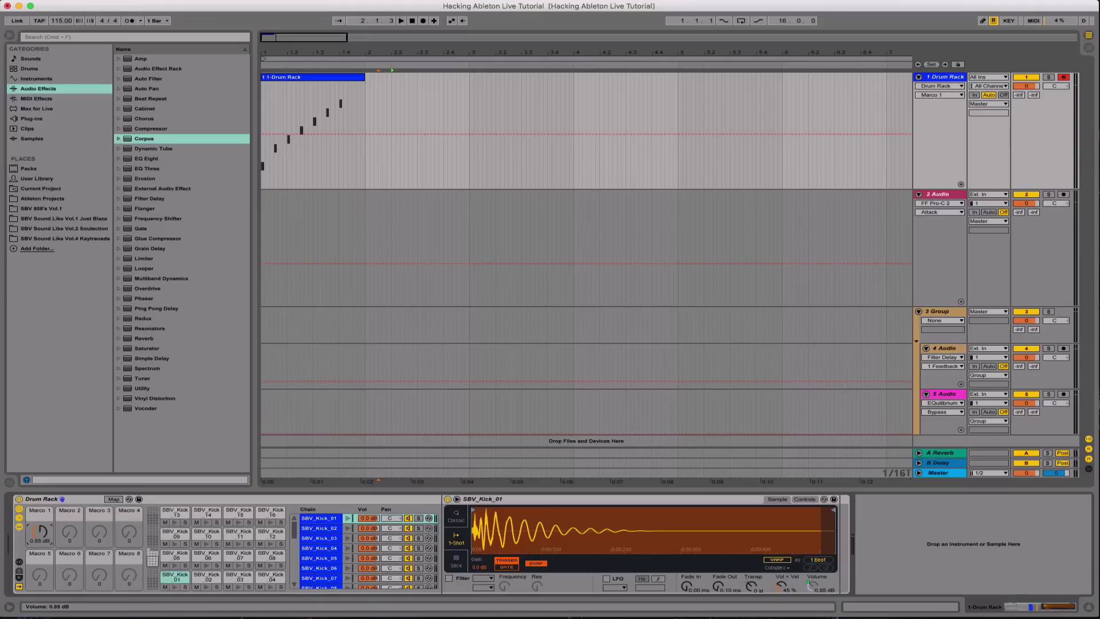
{"action": "left_click", "coordinate": [935, 78]}
{"action": "key", "text": "super+z"}
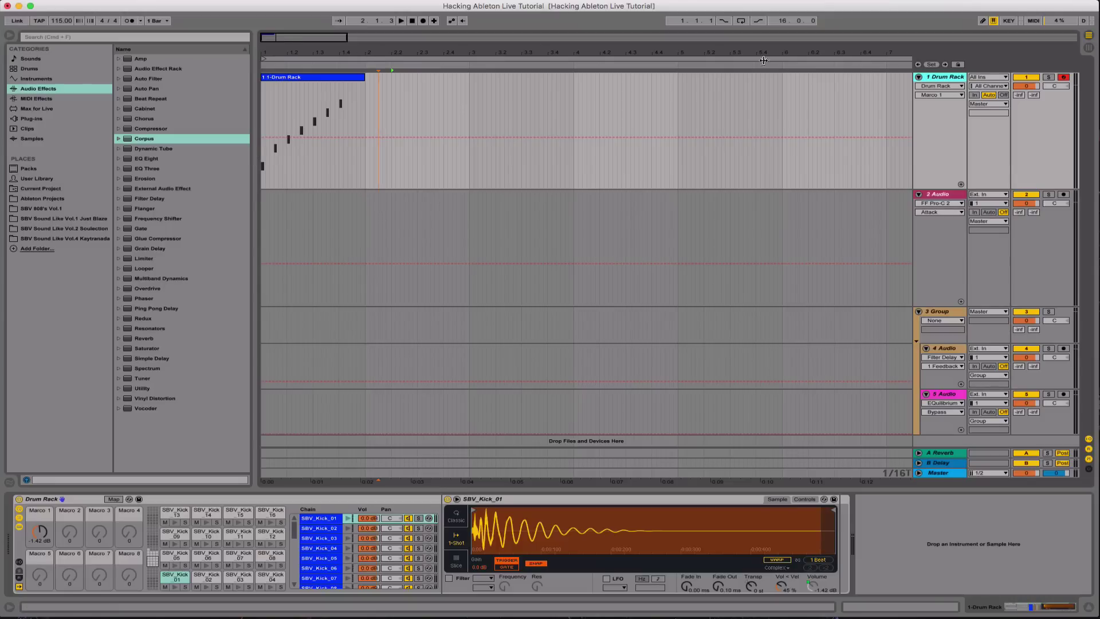
Freeze the Drum Rack track and copy its clip as audio to the start of the 2 Audio track
{"action": "right_click", "coordinate": [956, 77]}
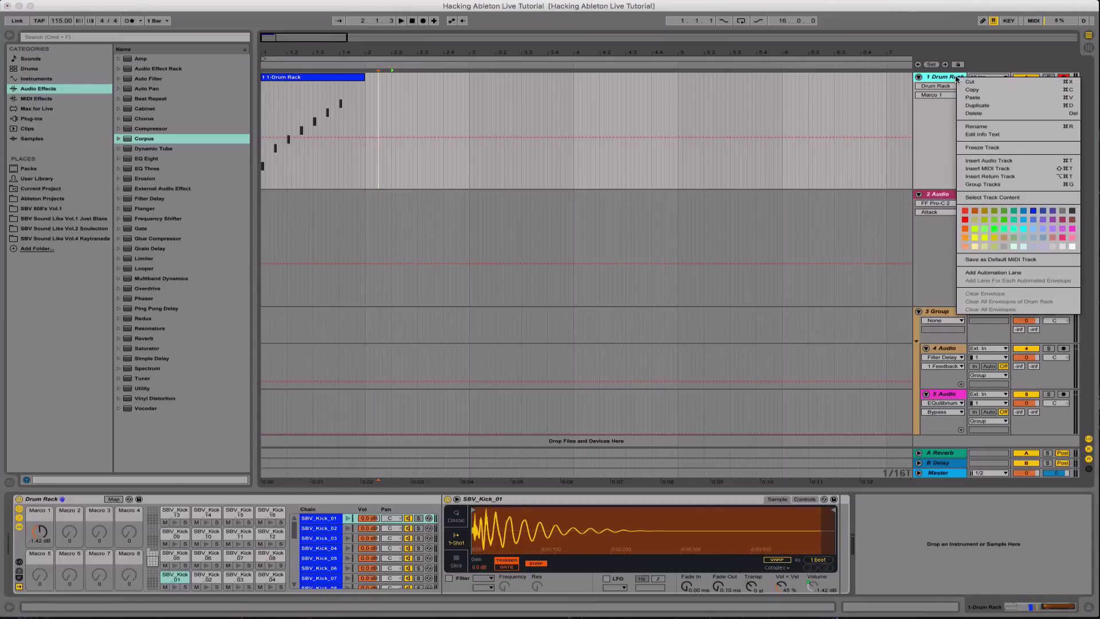
{"action": "left_click", "coordinate": [969, 146]}
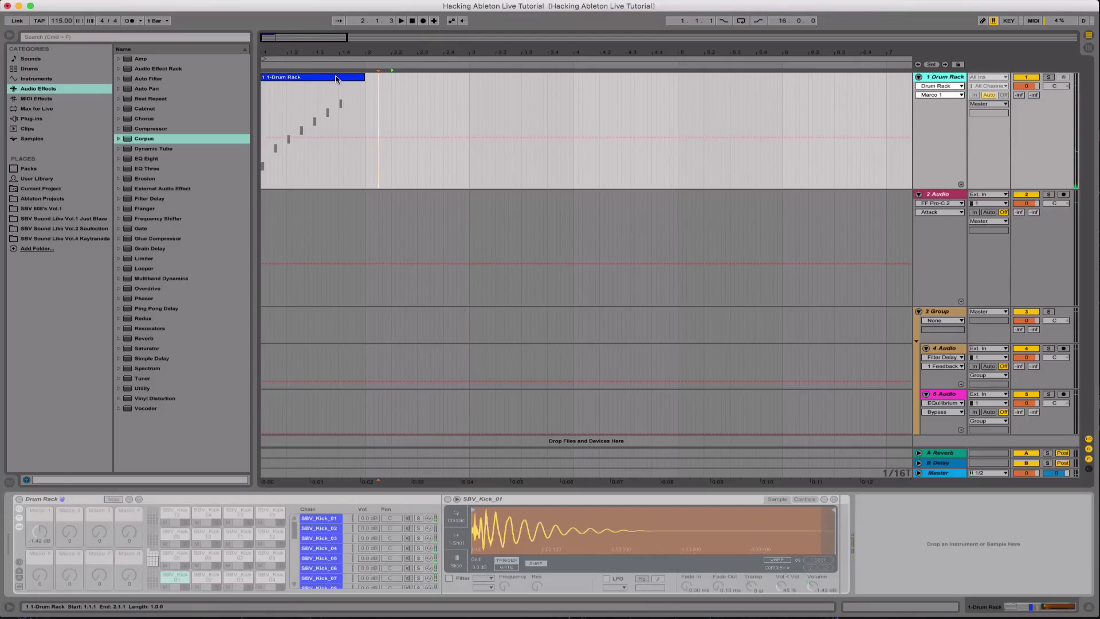
{"action": "left_click_drag", "start_coordinate": [336, 79], "coordinate": [332, 234]}
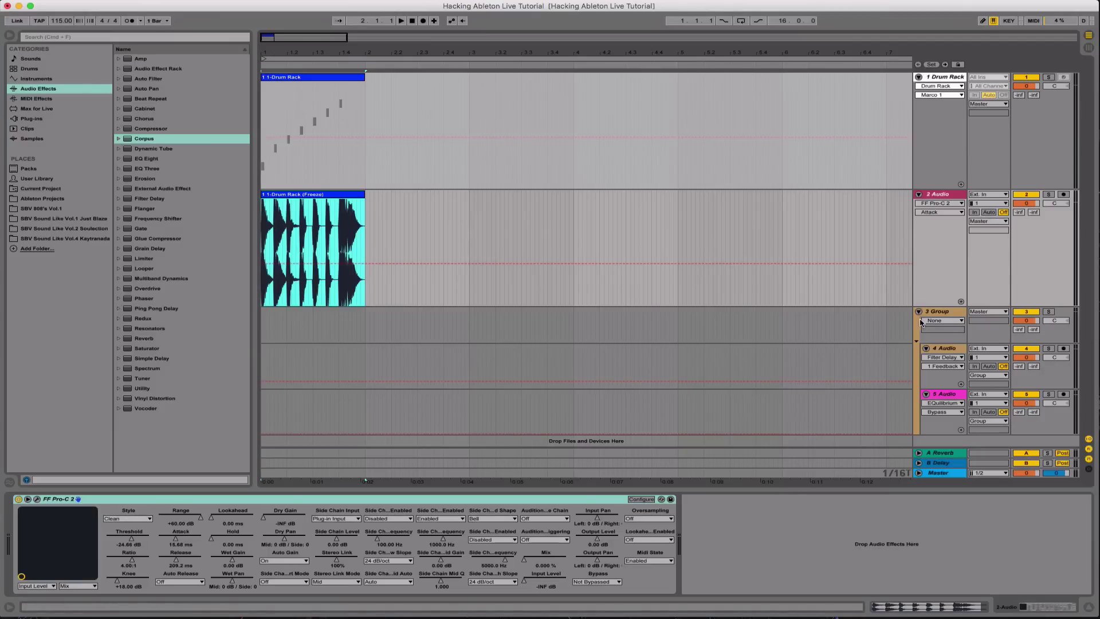
Fold the 3 Group track and import the Kick track from the KAYTRANADA Tutorial set in Ableton Projects below it
{"action": "left_click", "coordinate": [918, 312]}
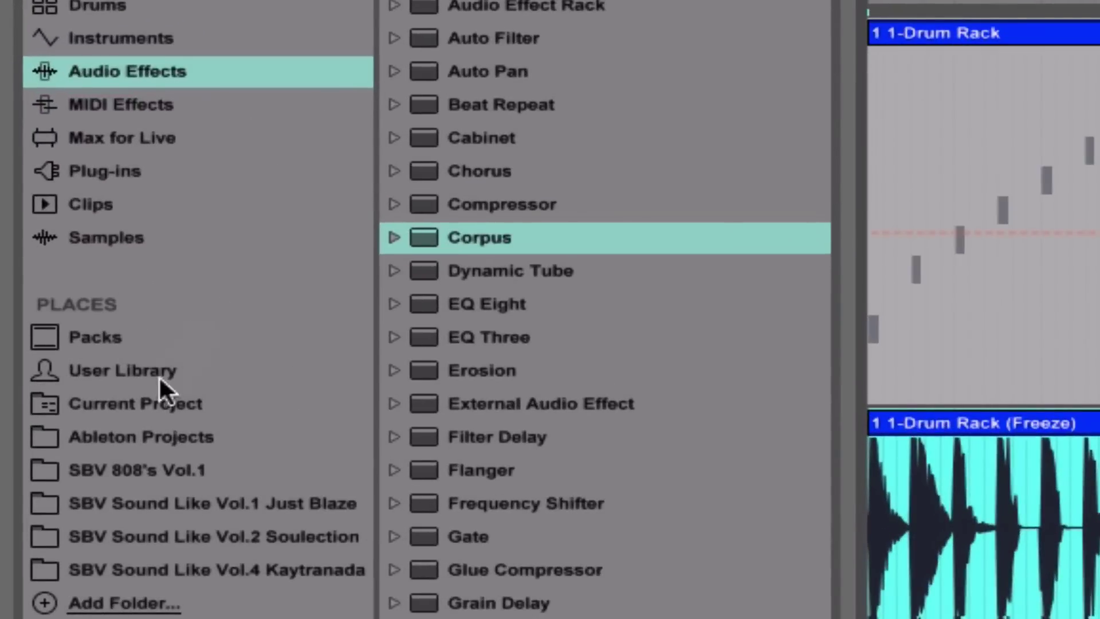
{"action": "left_click", "coordinate": [140, 438]}
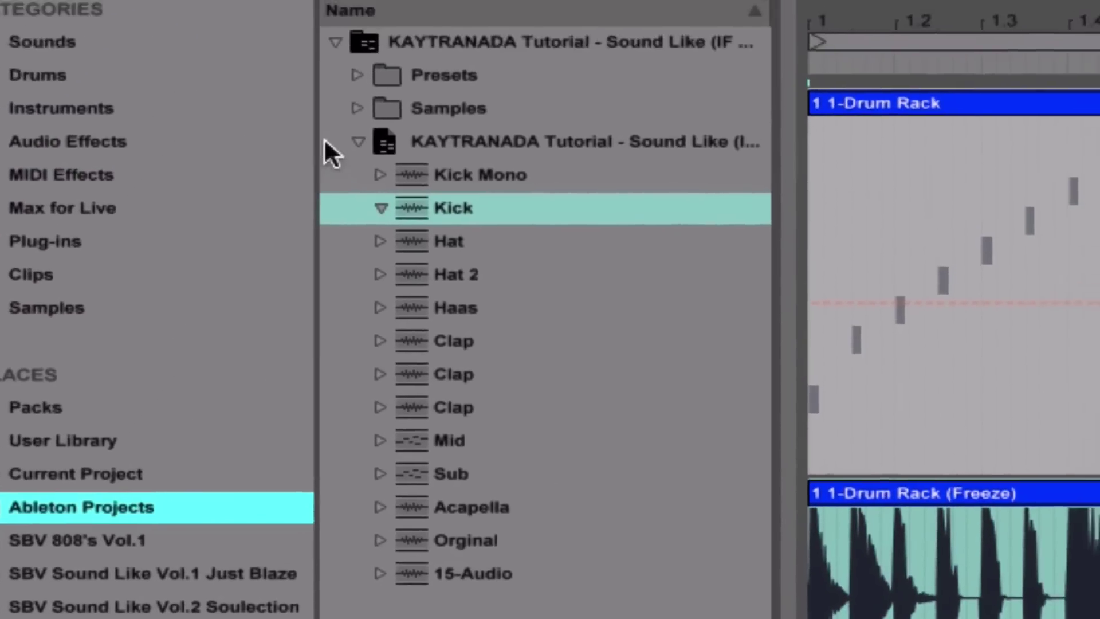
{"action": "left_click", "coordinate": [325, 142]}
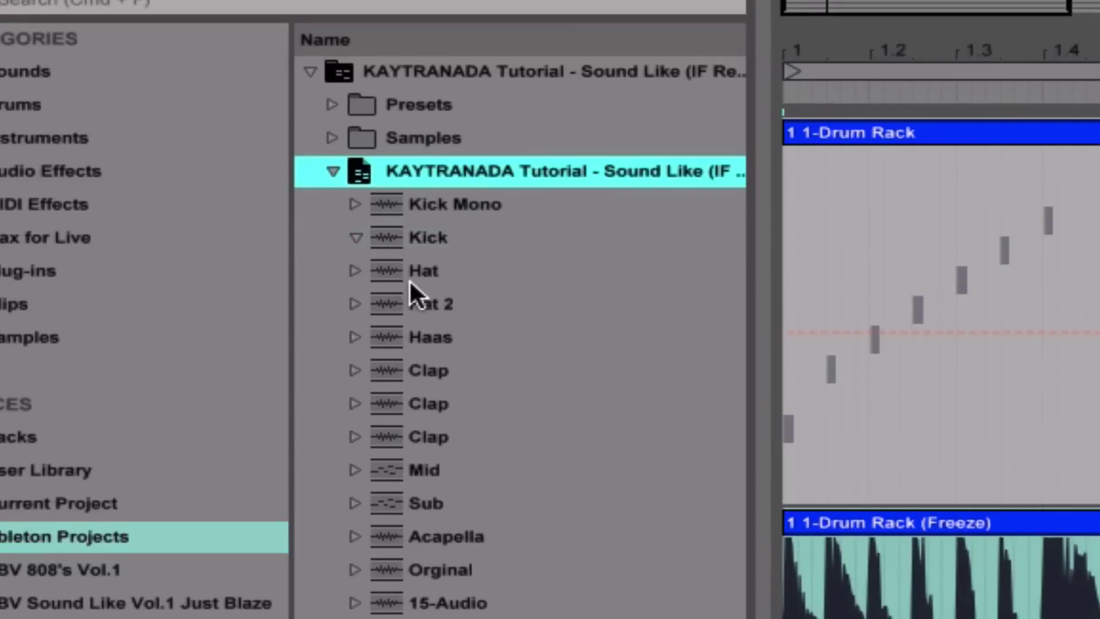
{"action": "left_click", "coordinate": [446, 241]}
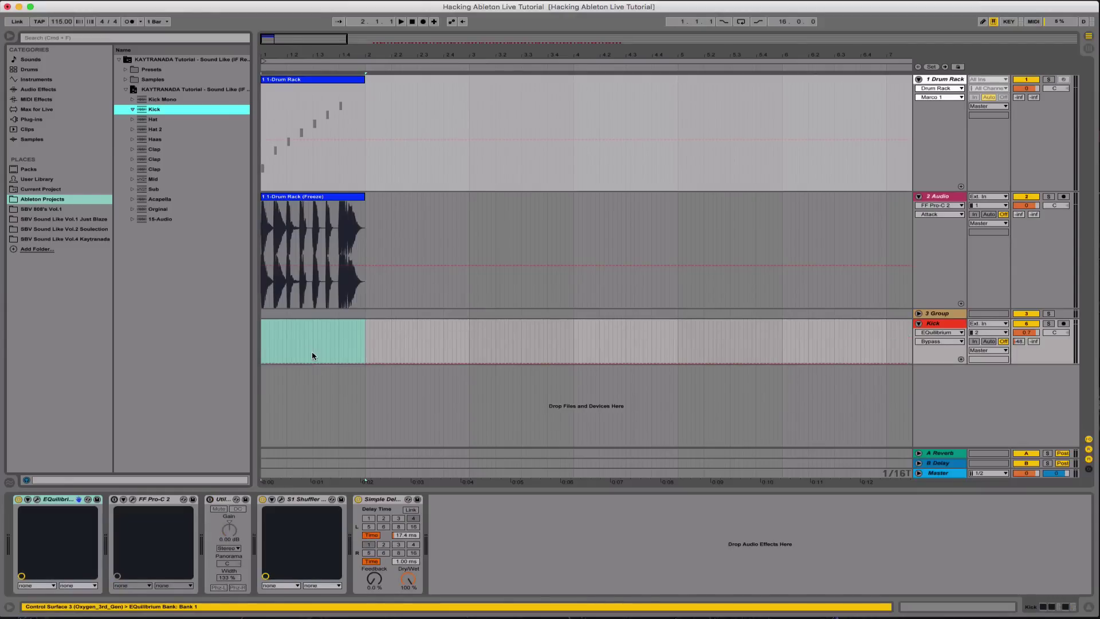
Look over the imported Kick track's clips in the arrangement and delete the Kick track
{"action": "scroll", "coordinate": [507, 309], "scroll_direction": "right", "scroll_amount": 5}
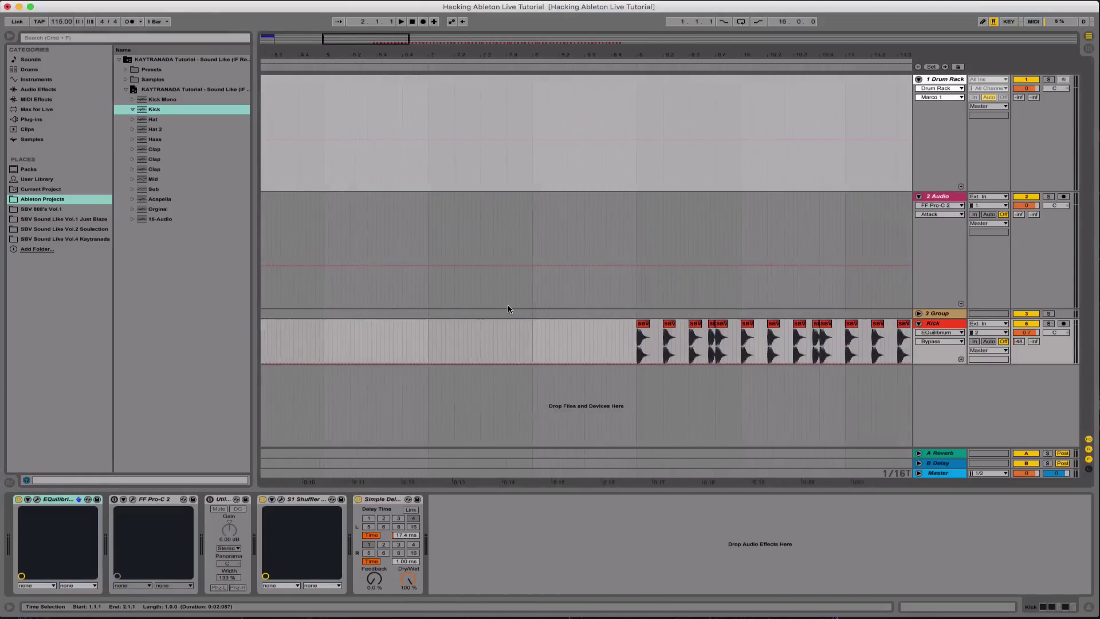
{"action": "scroll", "coordinate": [507, 309], "scroll_direction": "left", "scroll_amount": 6}
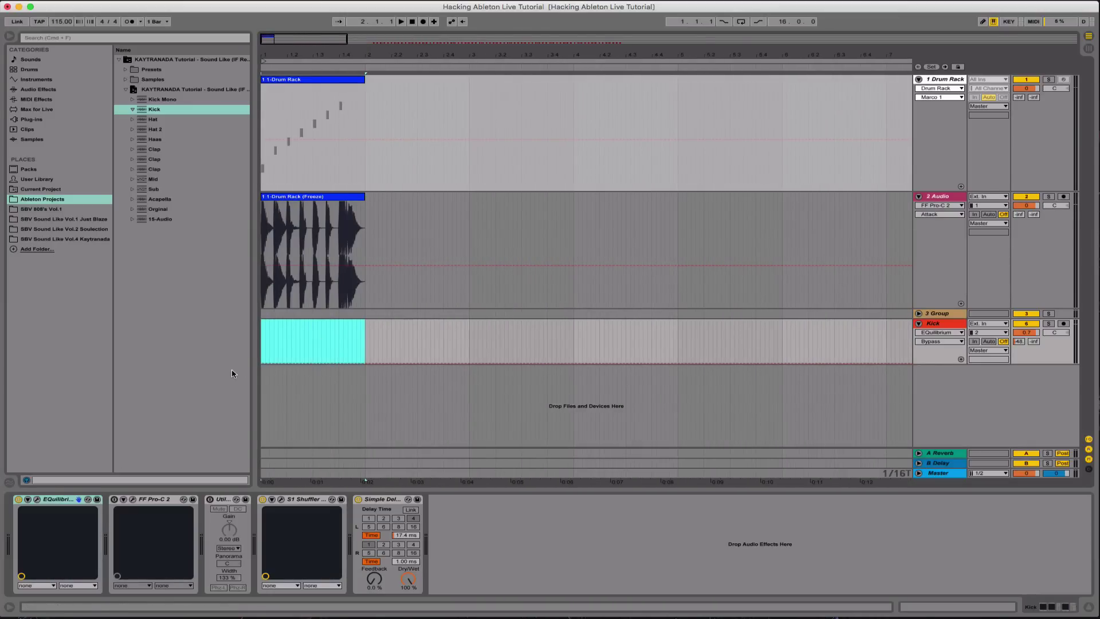
{"action": "scroll", "coordinate": [625, 302], "scroll_direction": "right", "scroll_amount": 5}
{"action": "scroll", "coordinate": [625, 302], "scroll_direction": "left", "scroll_amount": 6}
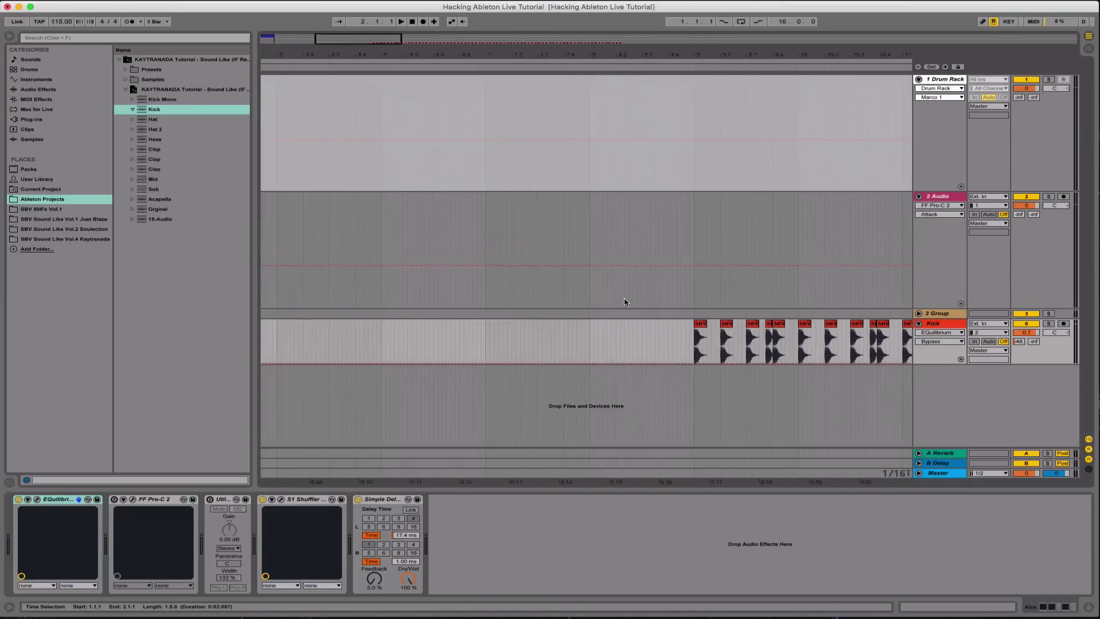
{"action": "left_click", "coordinate": [943, 325]}
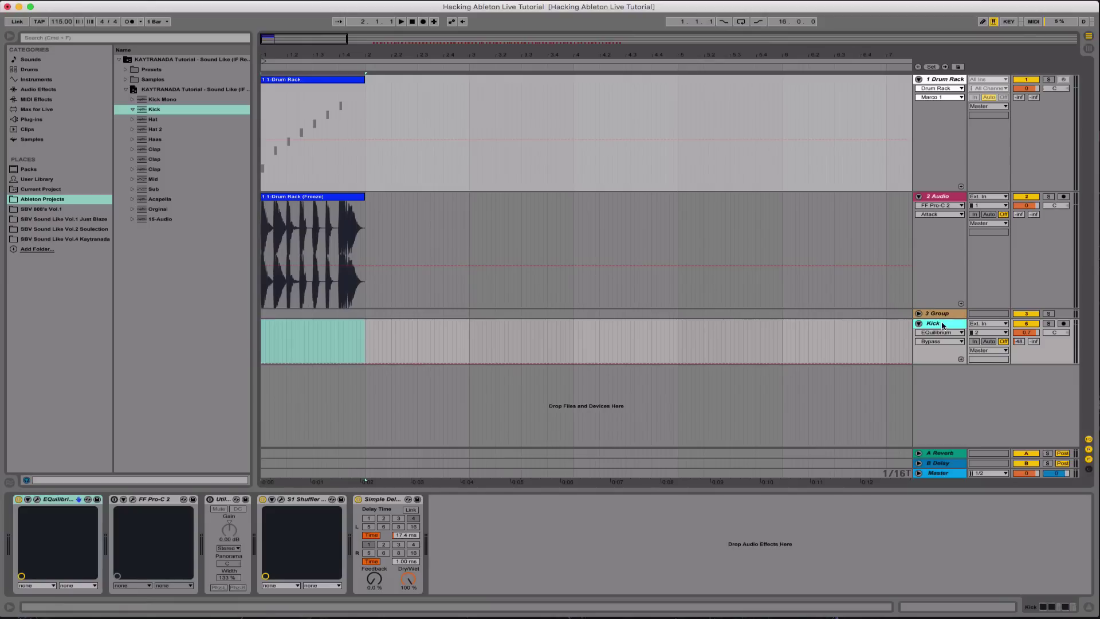
{"action": "key", "text": "Delete"}
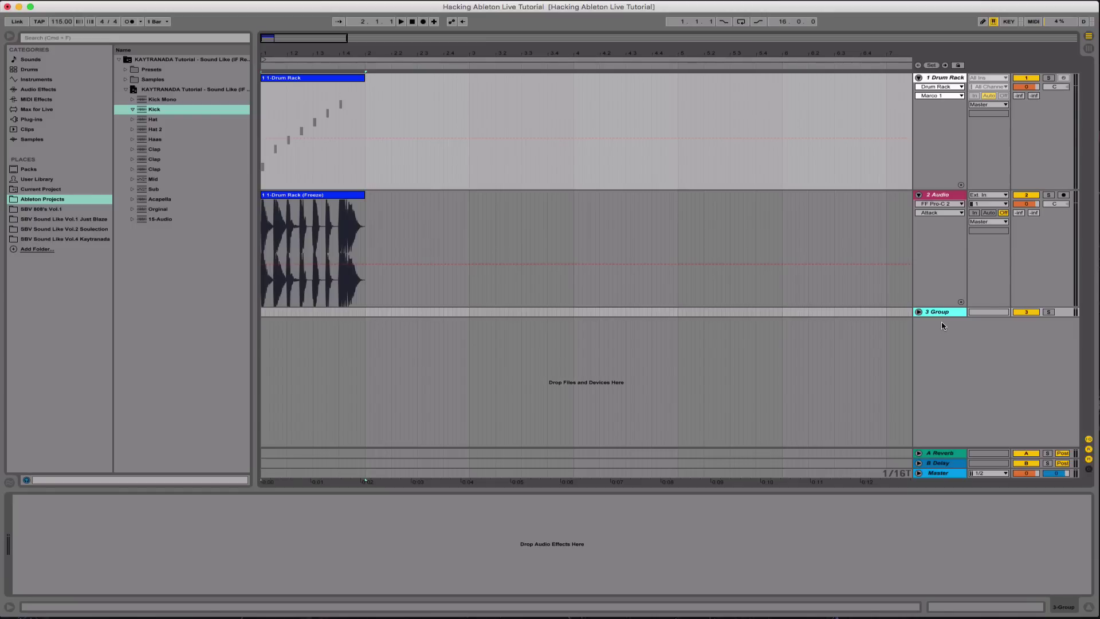
Collapse Pro-C 2's parameter display on the 2 Audio track, and open and close its plug-in window
{"action": "left_click", "coordinate": [943, 198]}
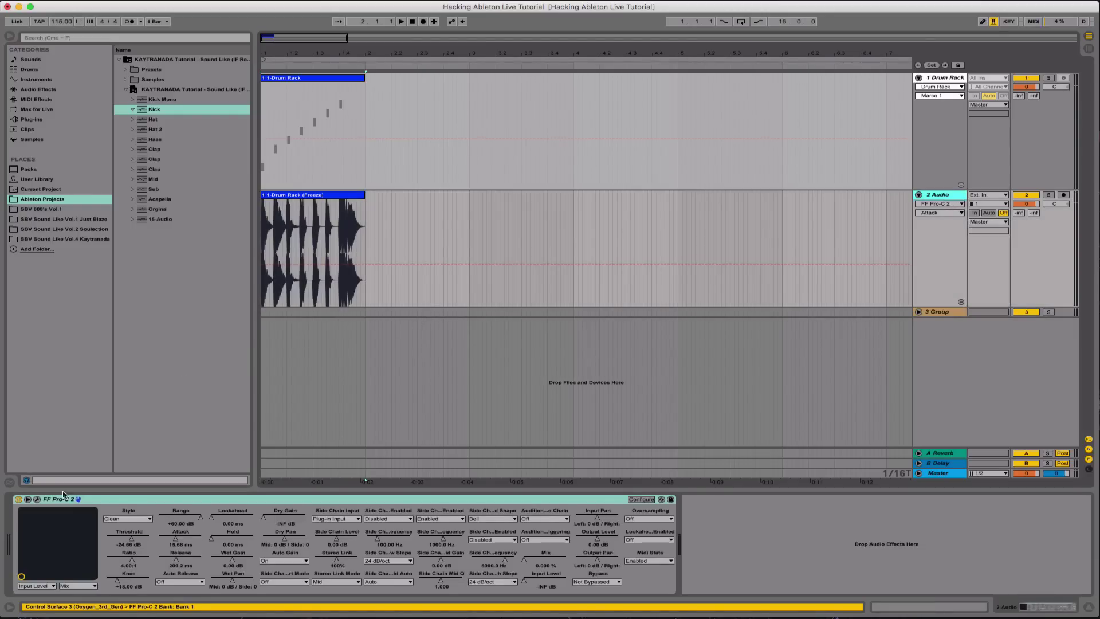
{"action": "left_click", "coordinate": [28, 499]}
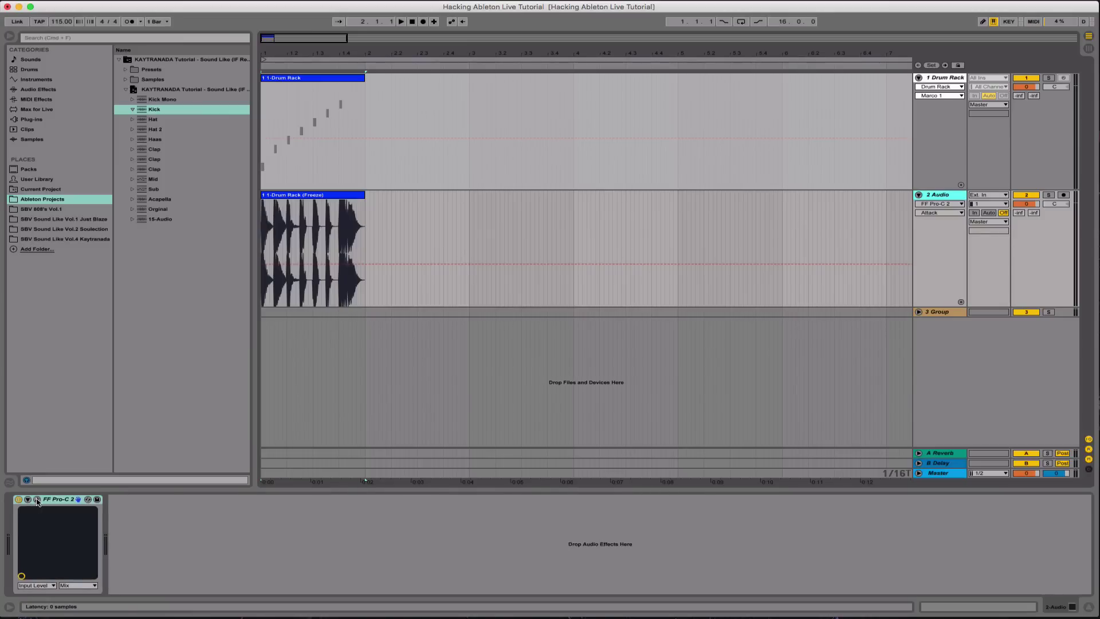
{"action": "left_click", "coordinate": [38, 499]}
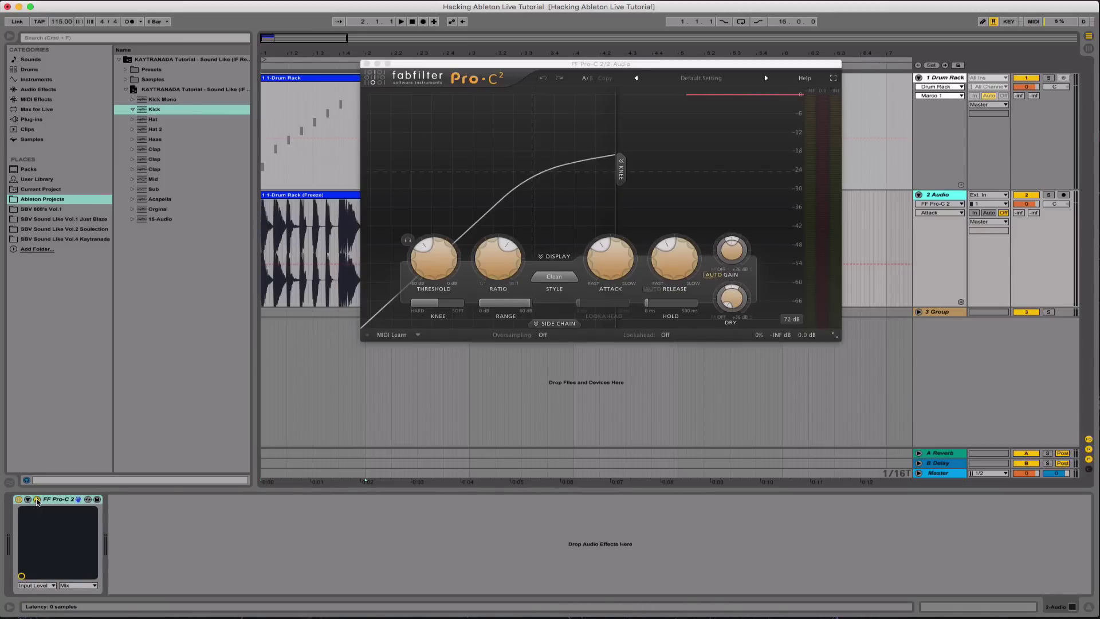
{"action": "left_click", "coordinate": [38, 500]}
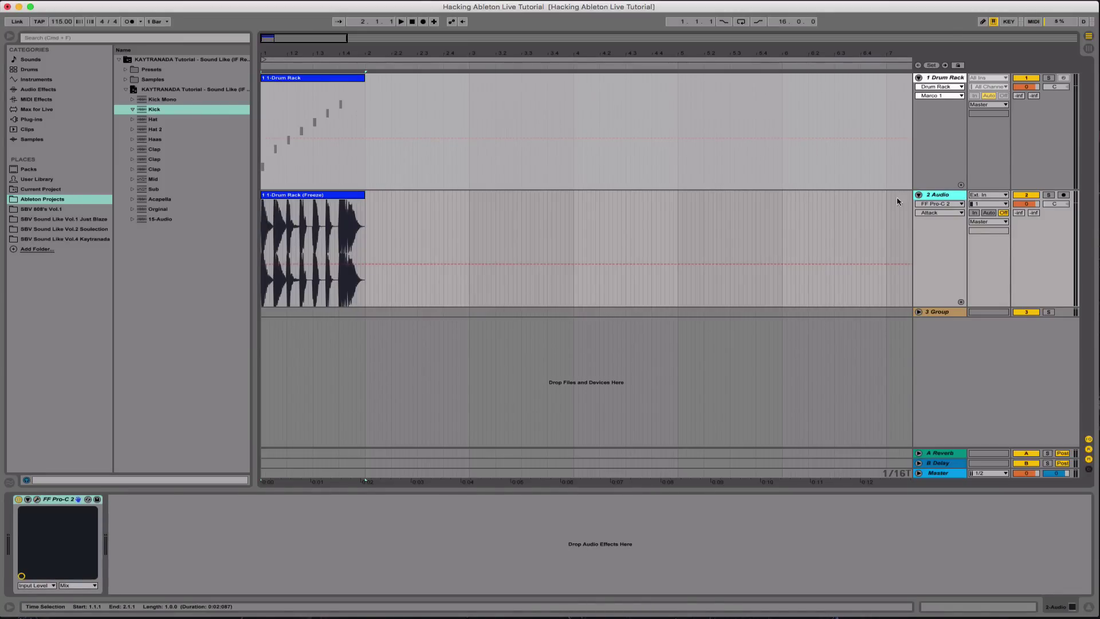
Check the 2 Audio track's options, including saving it as the default audio track, and leave them unused
{"action": "right_click", "coordinate": [942, 197]}
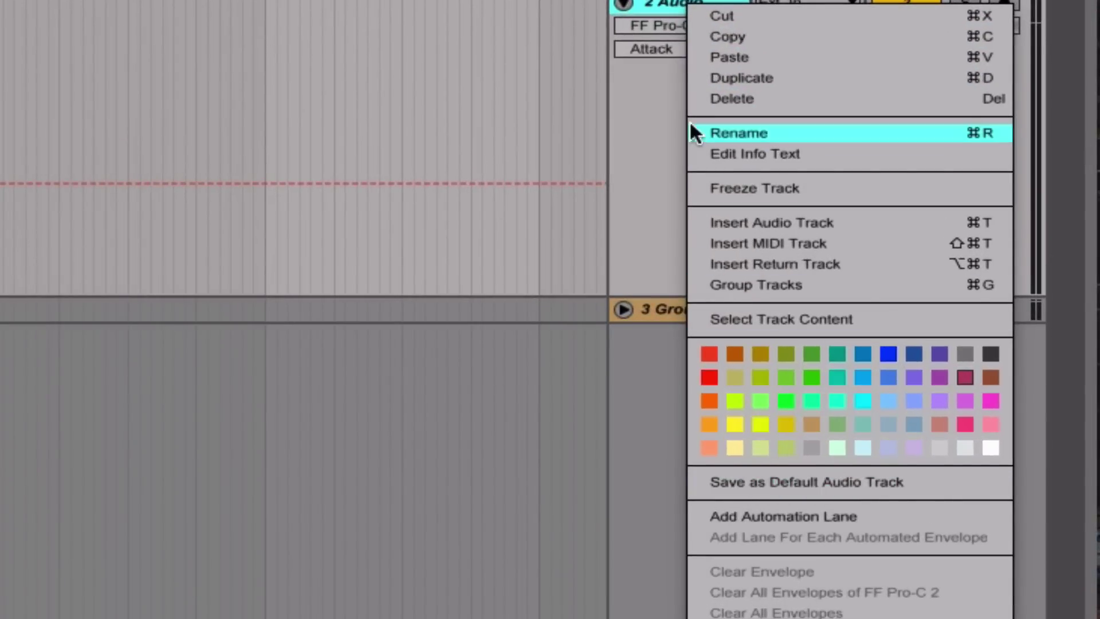
{"action": "left_click", "coordinate": [652, 5]}
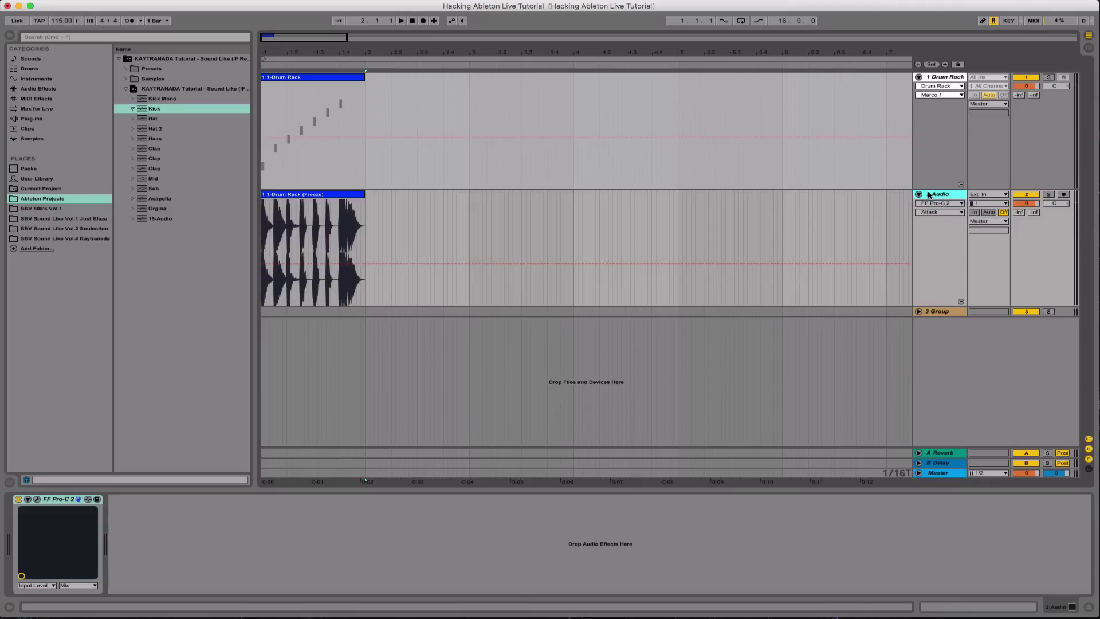
{"action": "left_click", "coordinate": [929, 196]}
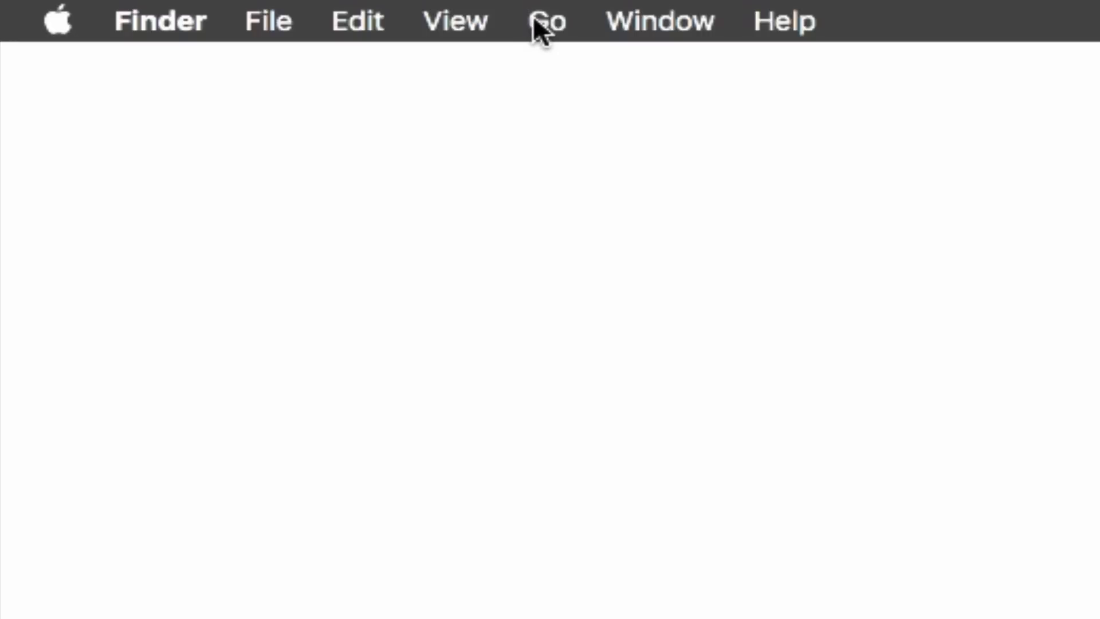
Switch to Finder, go to the user Library folder, and open its Preferences folder in a new tab
{"action": "left_click", "coordinate": [532, 15]}
{"action": "key", "text": "alt"}
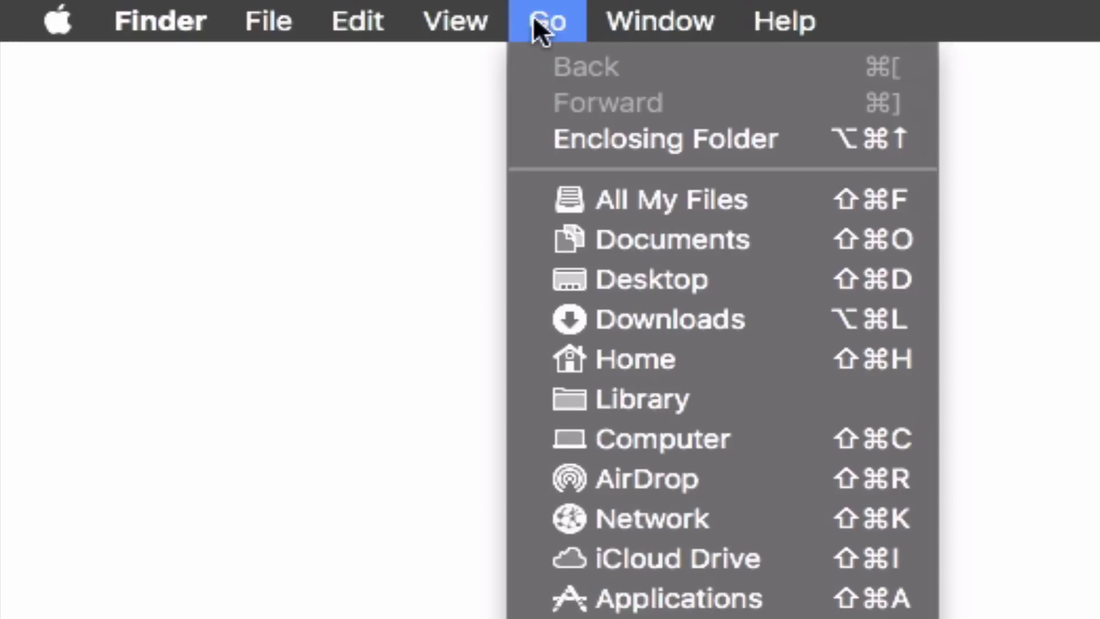
{"action": "left_click", "coordinate": [580, 391]}
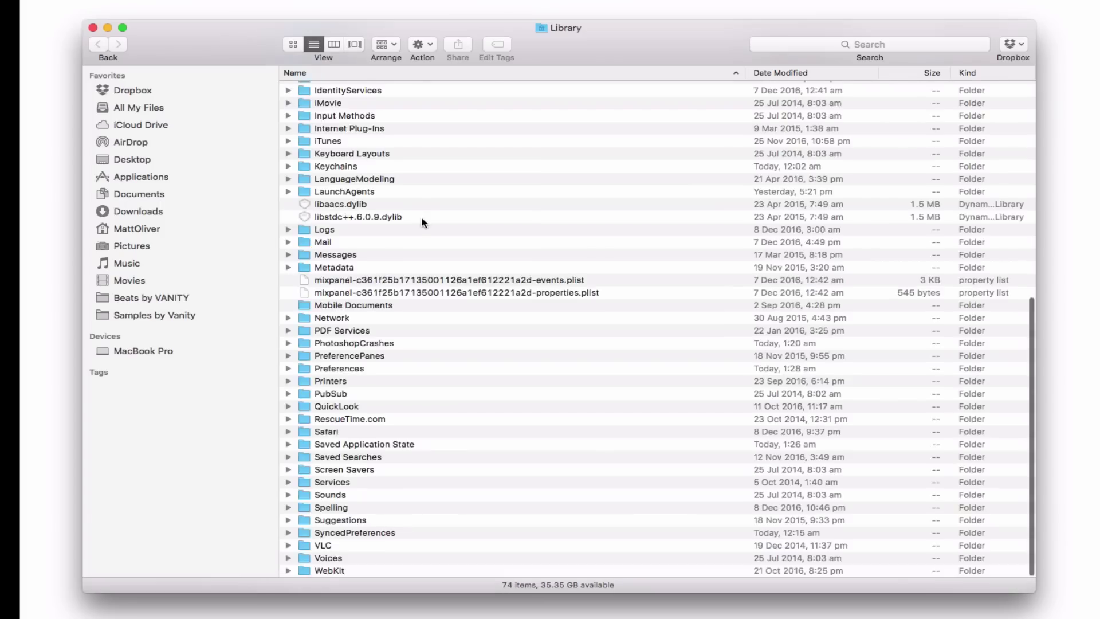
{"action": "key", "text": "p"}
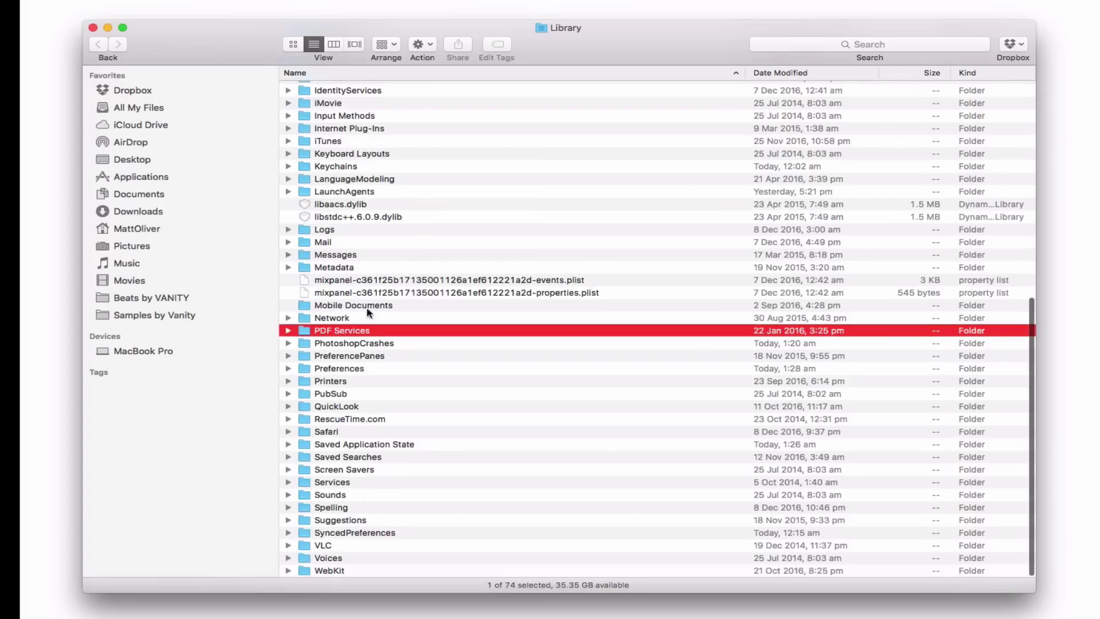
{"action": "right_click", "coordinate": [322, 370]}
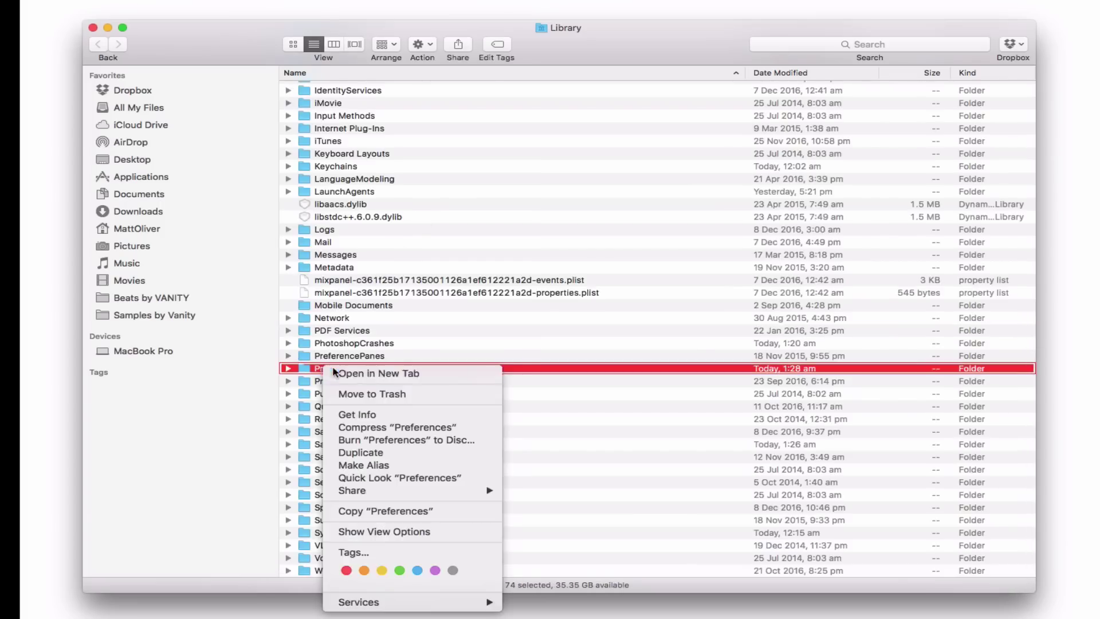
{"action": "left_click", "coordinate": [332, 373]}
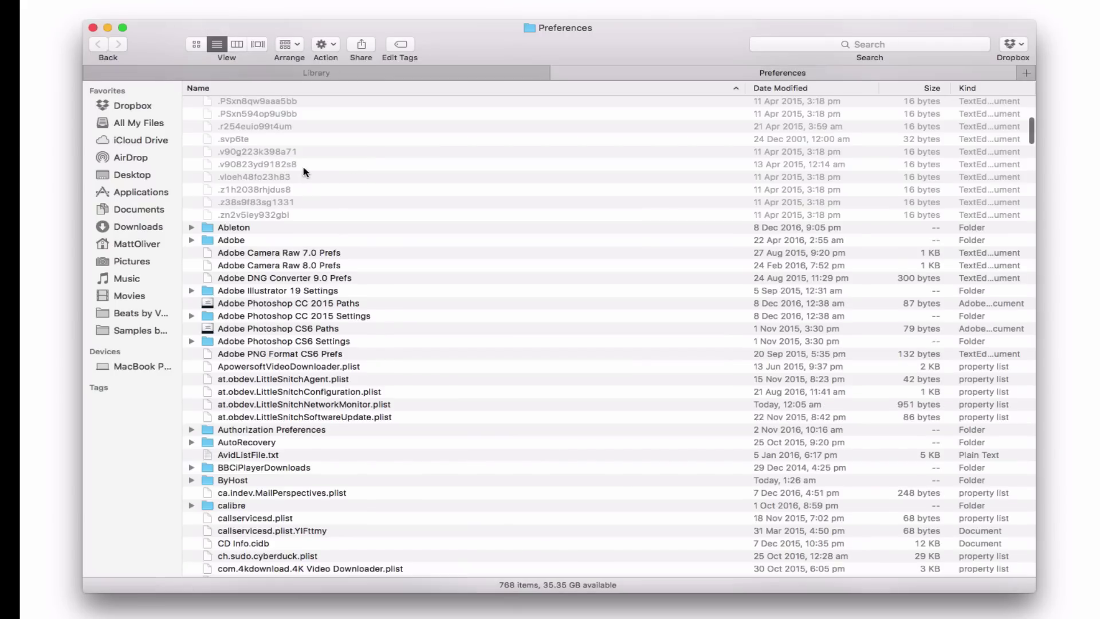
Open the Ableton preferences folder in a new tab and select Options.txt inside the Live 9.7 folder
{"action": "right_click", "coordinate": [253, 228]}
{"action": "left_click", "coordinate": [267, 232]}
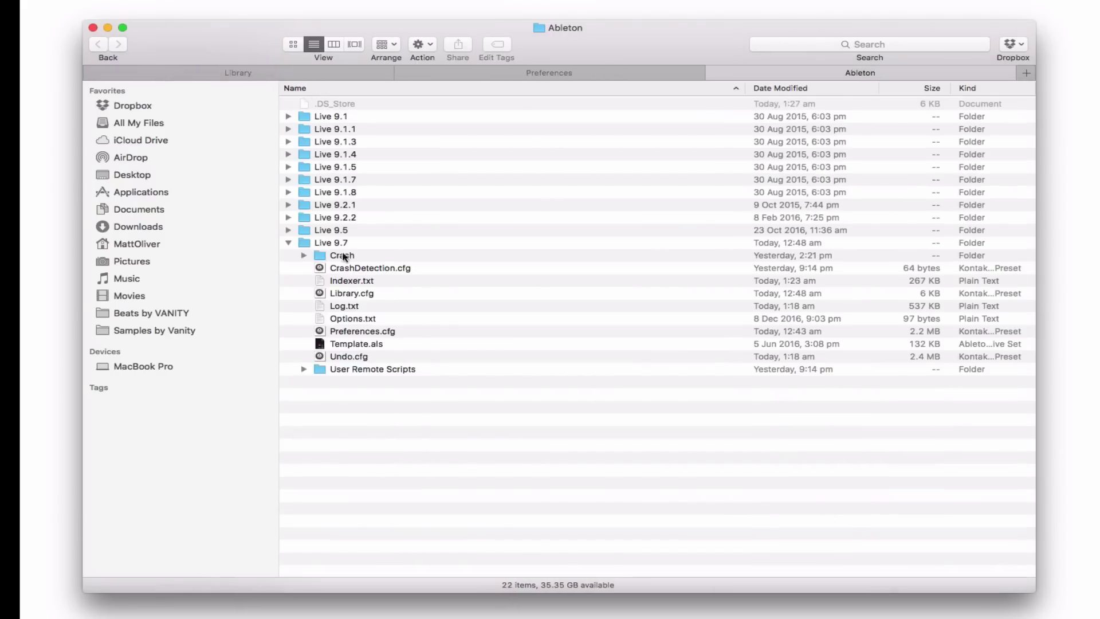
{"action": "left_click", "coordinate": [358, 318]}
{"action": "left_click", "coordinate": [288, 243]}
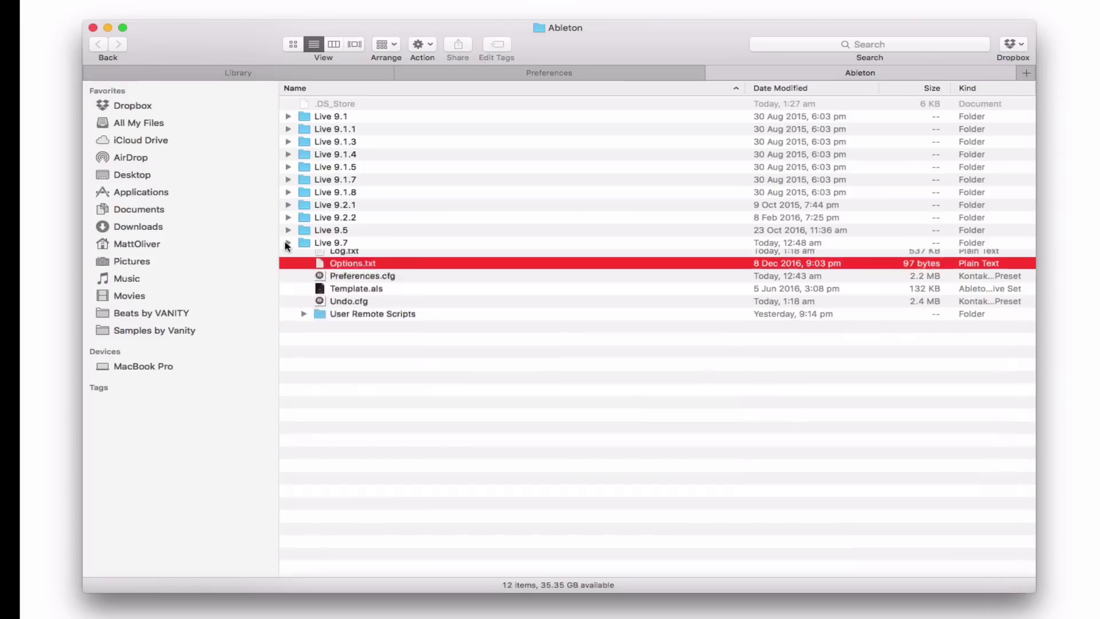
{"action": "left_click", "coordinate": [289, 243]}
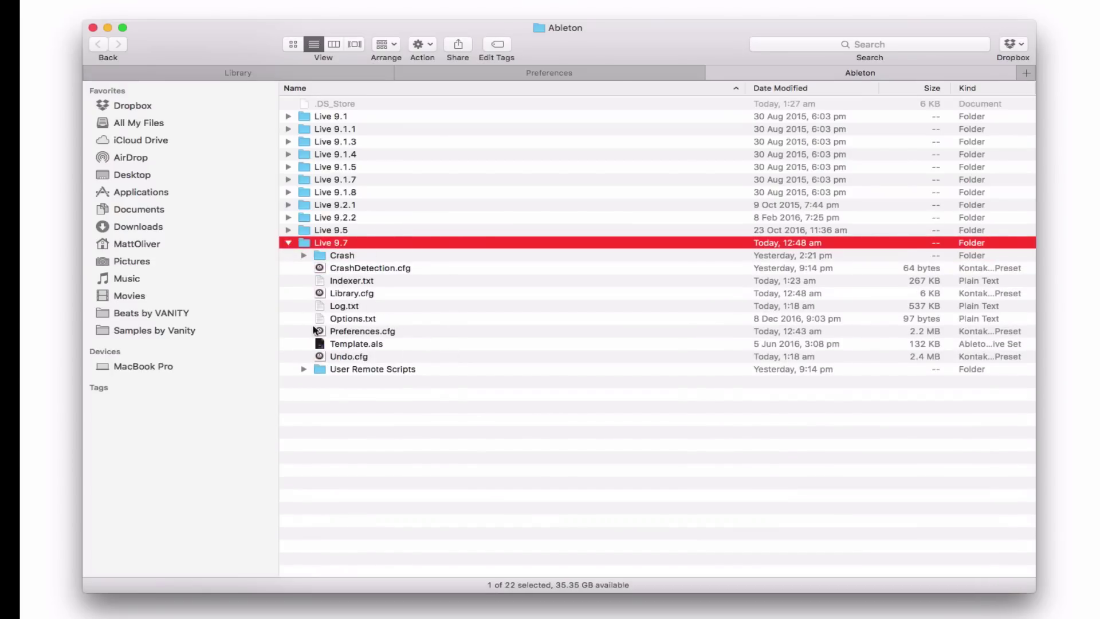
{"action": "left_click", "coordinate": [338, 319]}
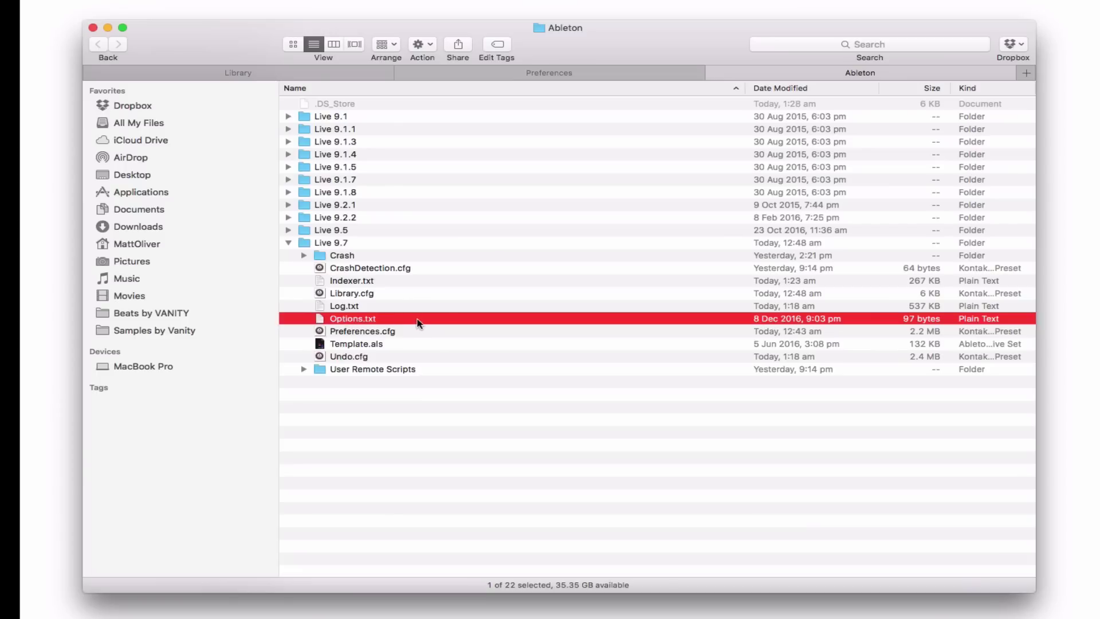